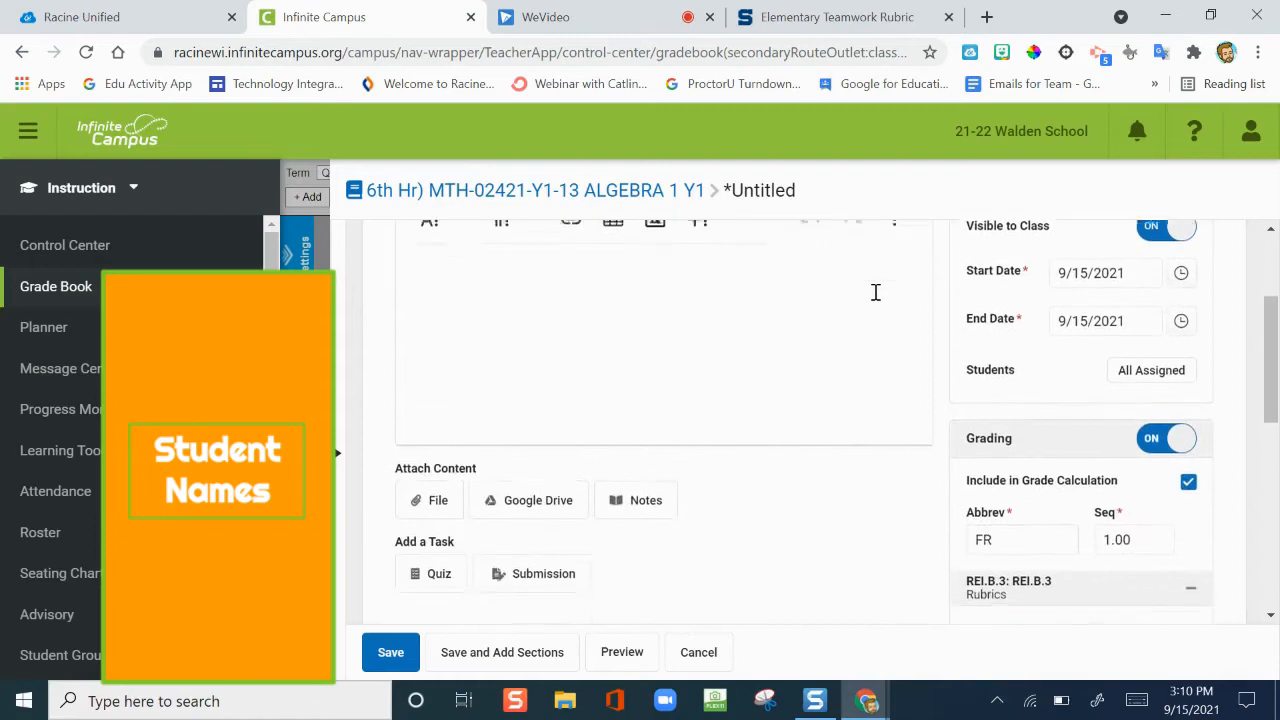
# Add a scoring rubric to the untitled ALGEBRA 1 assignment and name its first criterion "Research Rubric".
pyautogui.scroll(-2, 875, 300)
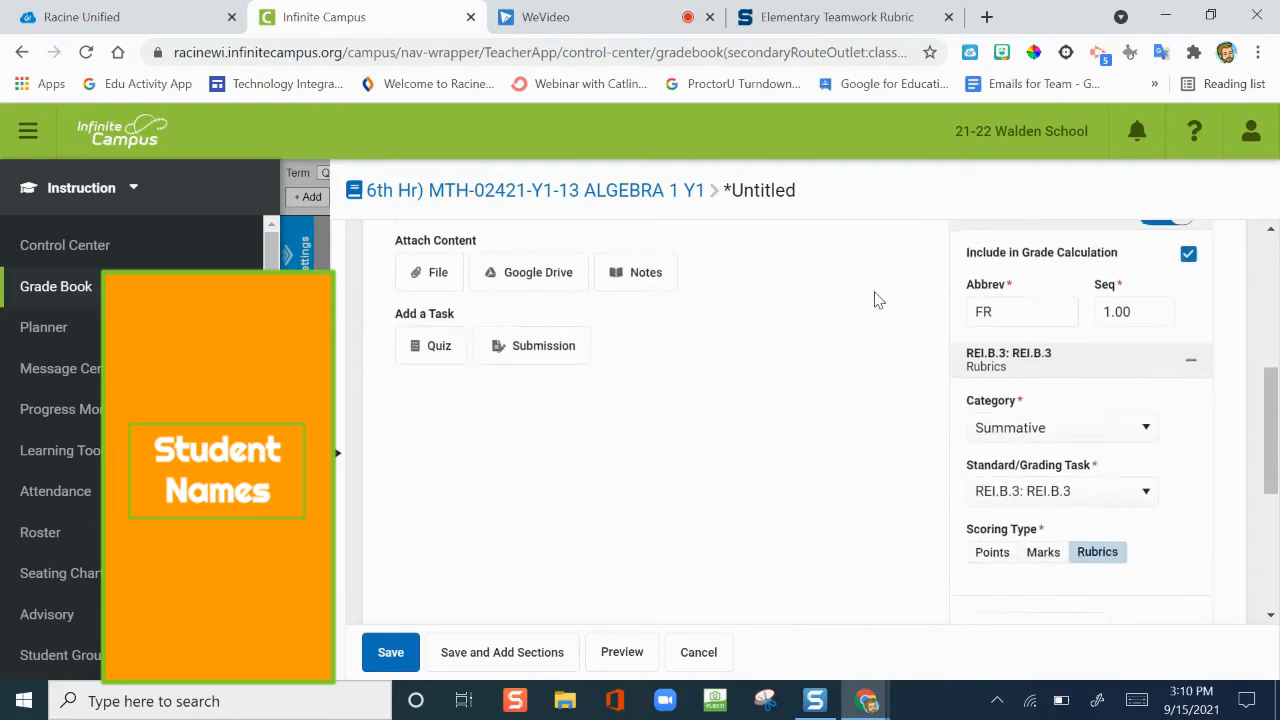
pyautogui.scroll(-1, 875, 300)
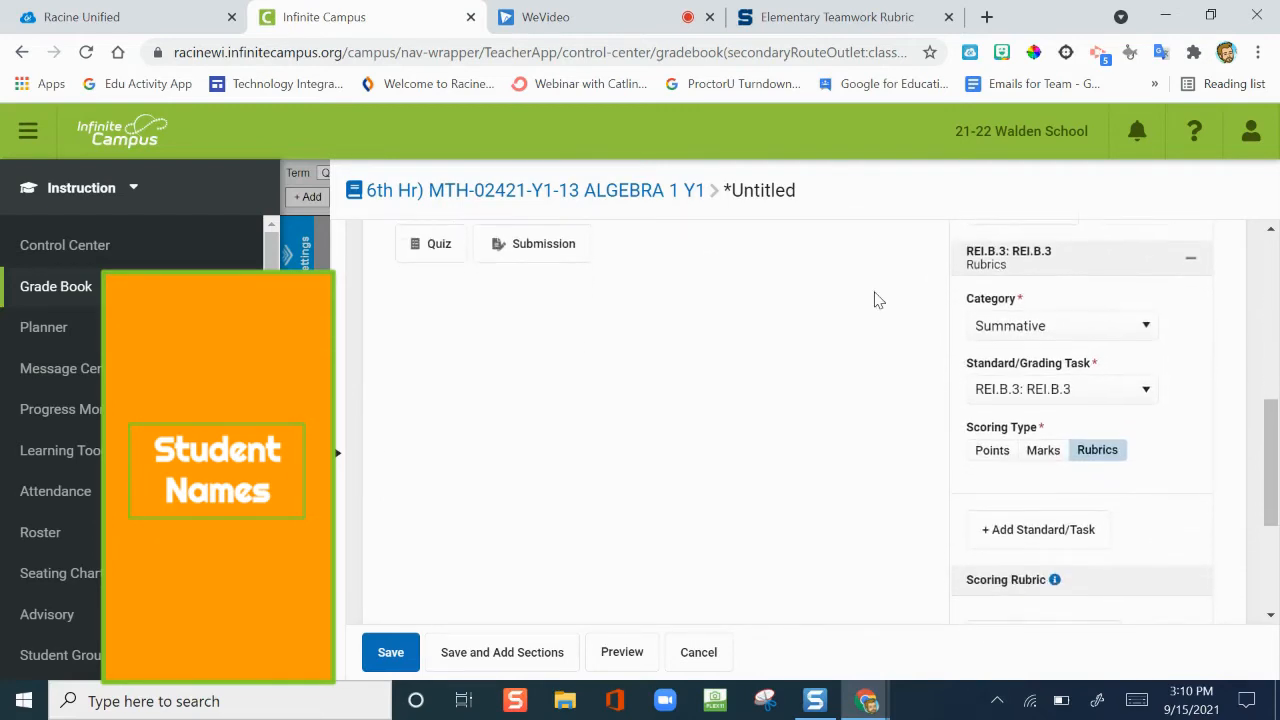
pyautogui.click(1020, 390)
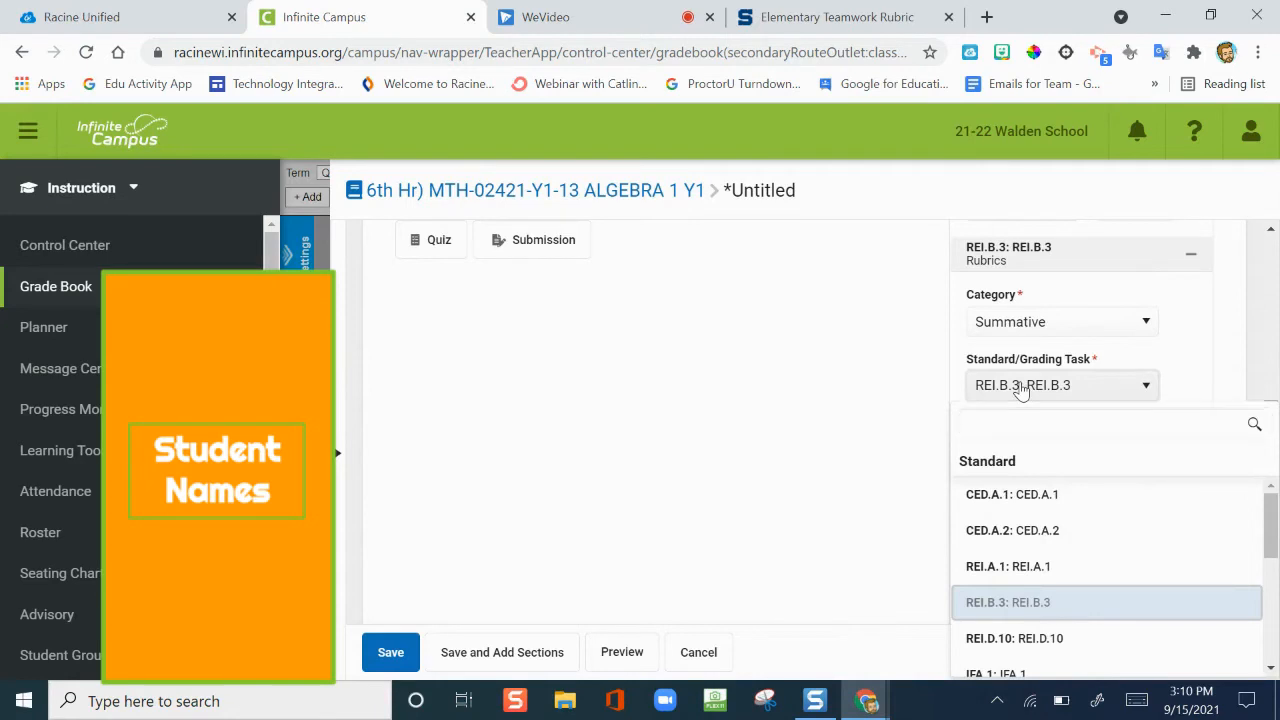
pyautogui.click(1020, 388)
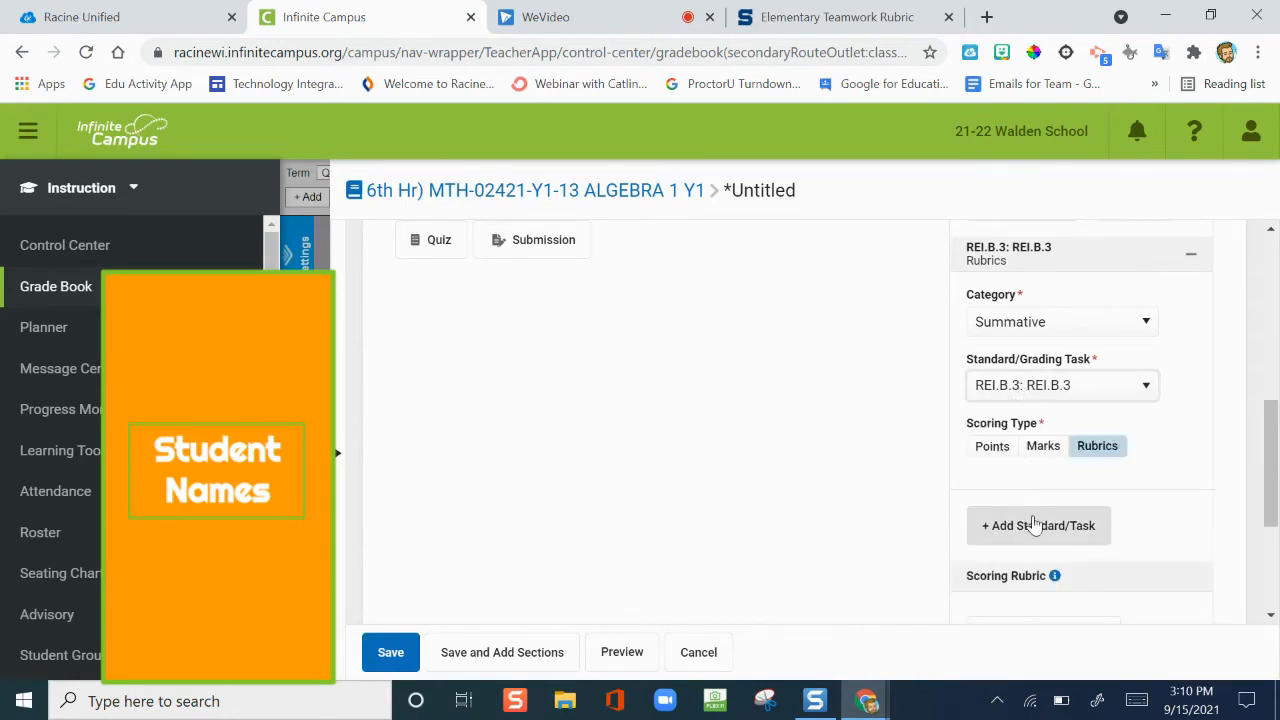
pyautogui.scroll(-2, 1034, 524)
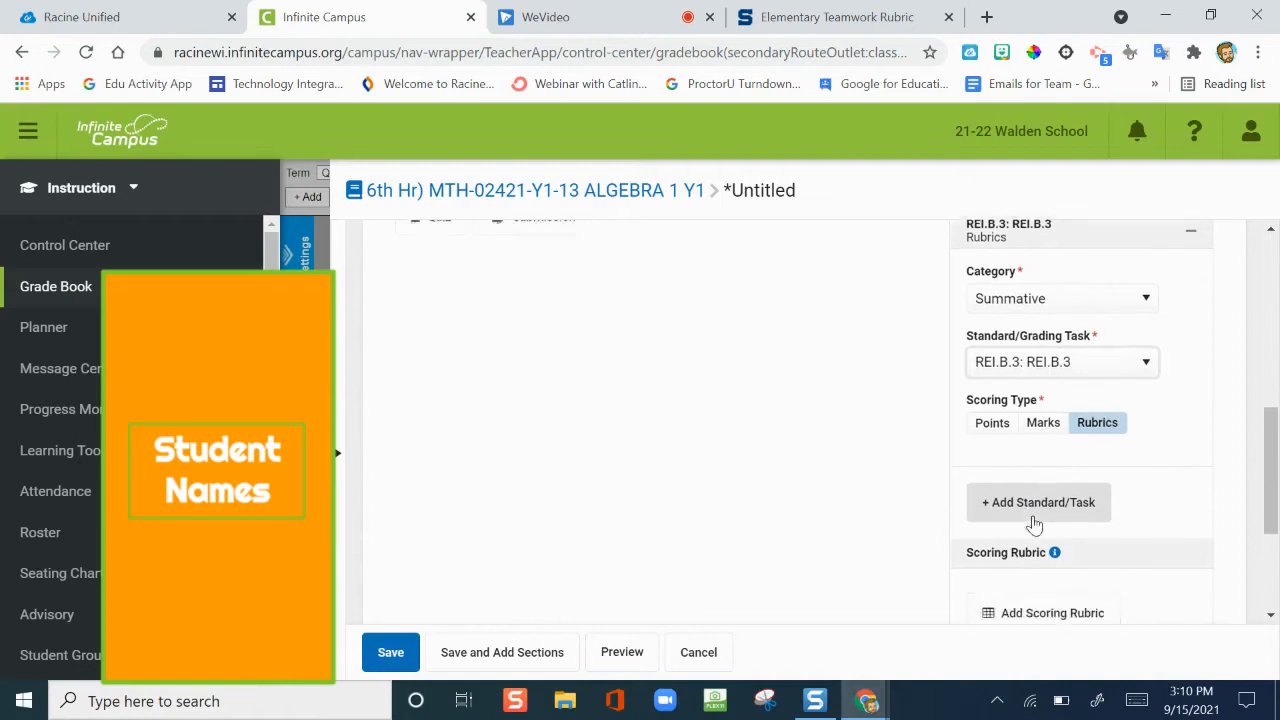
pyautogui.scroll(-1, 1034, 524)
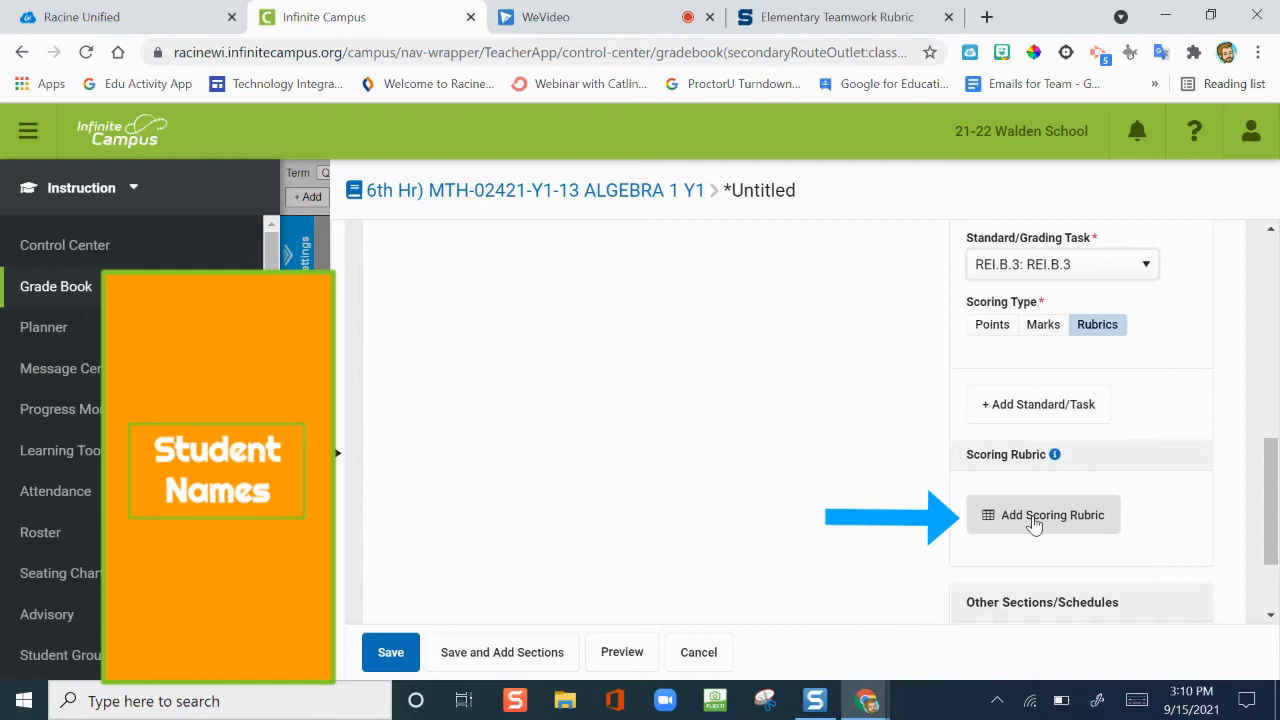
pyautogui.click(1034, 524)
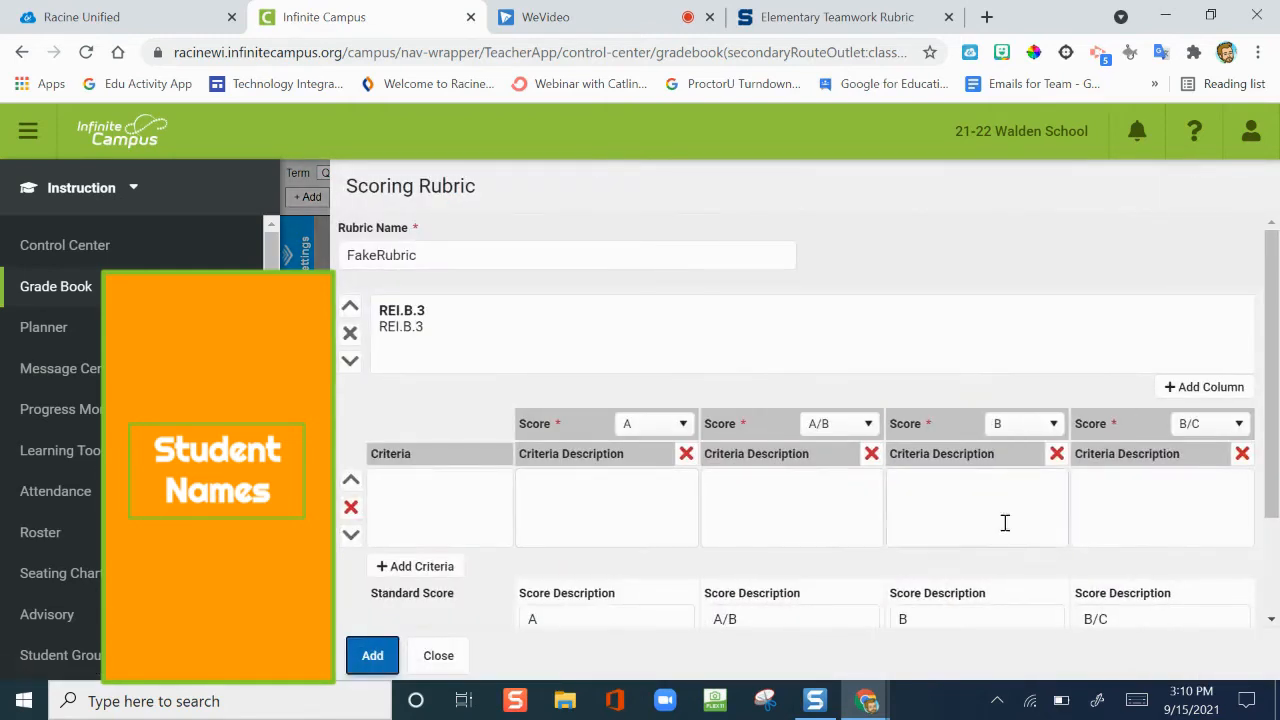
pyautogui.click(463, 499)
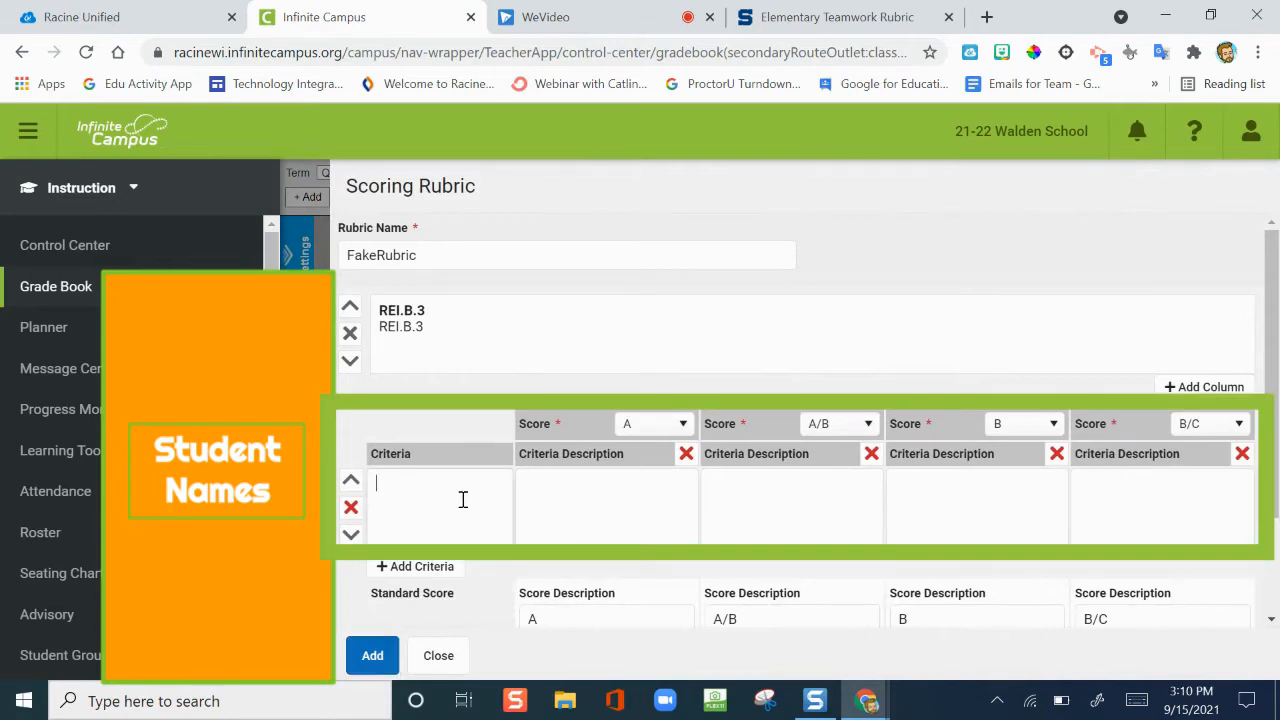
pyautogui.write('Research Rubric')
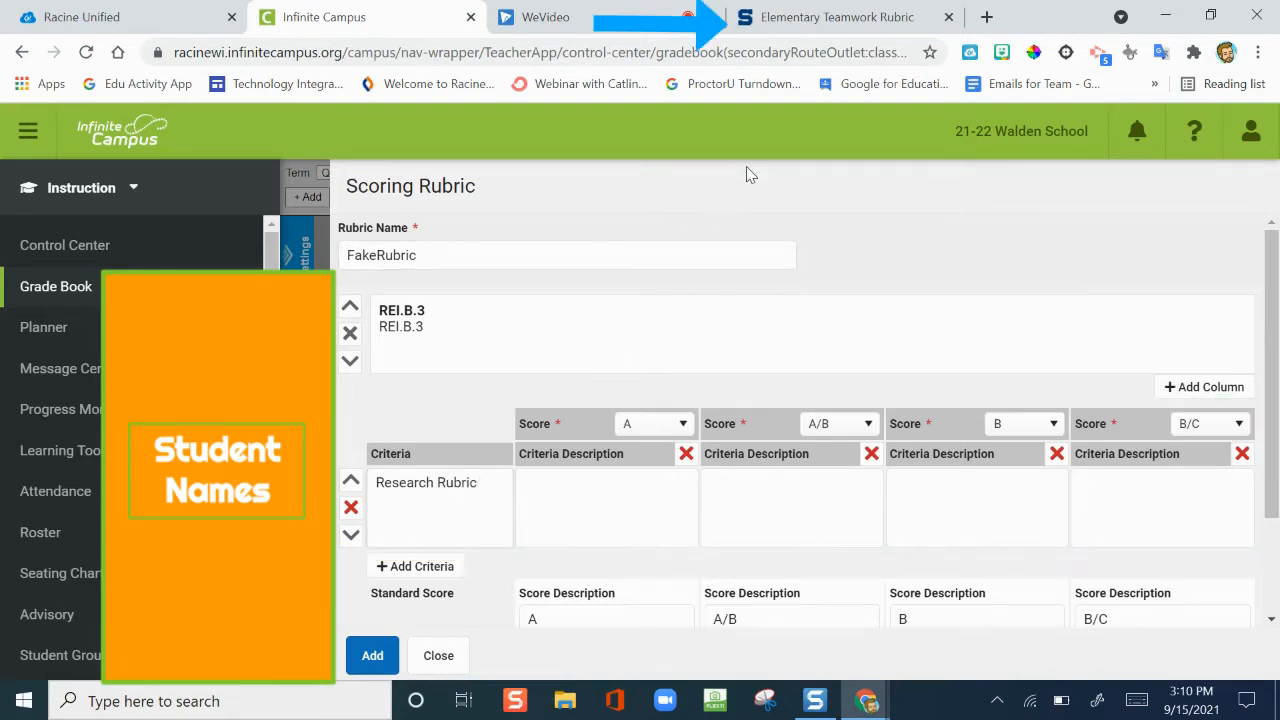
# Copy the 3-point Research and Information-Sharing text from the Elementary Teamwork Rubric page into the A criteria description.
pyautogui.click(808, 18)
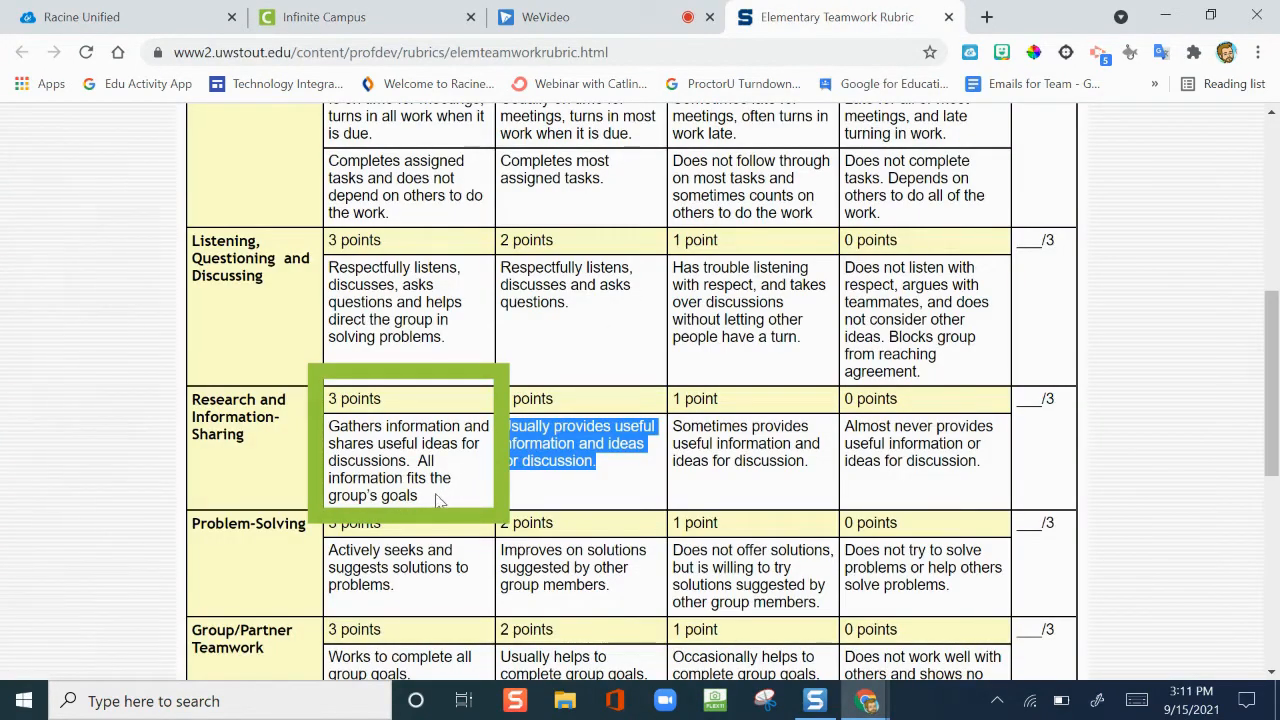
pyautogui.moveTo(437, 500); pyautogui.dragTo(333, 428)
pyautogui.hotkey('ctrl', 'c')
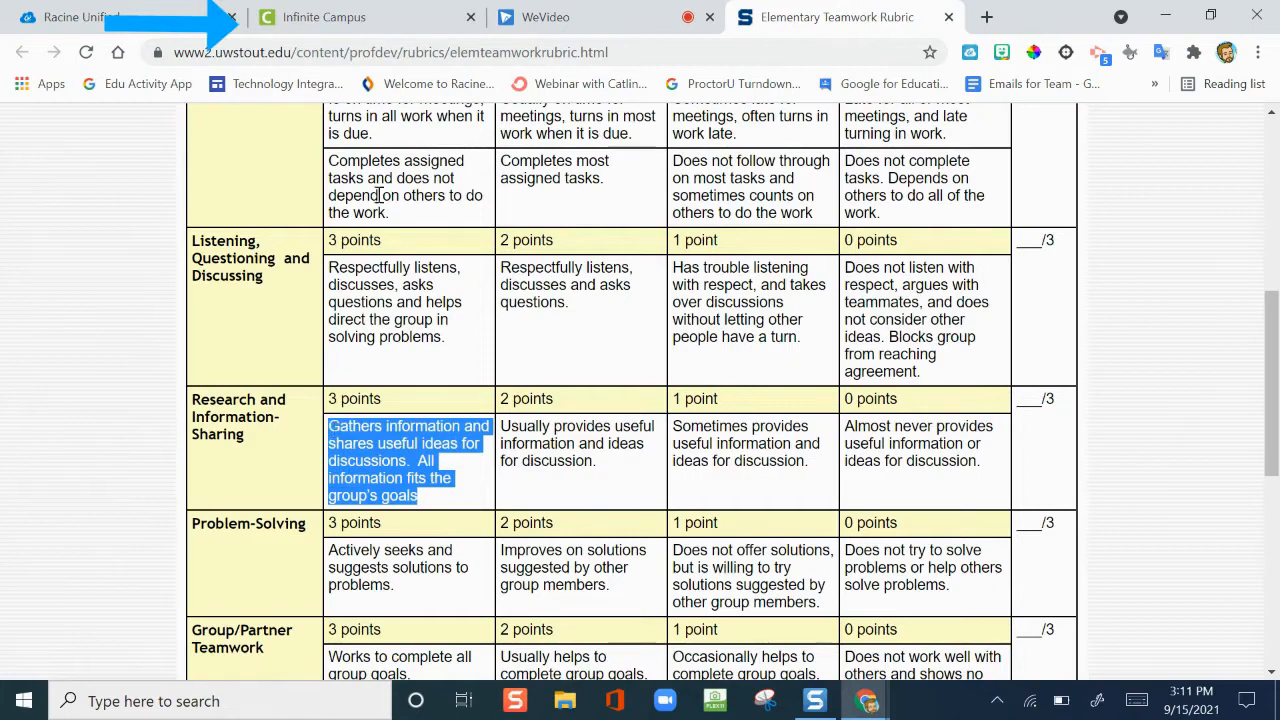
pyautogui.click(405, 25)
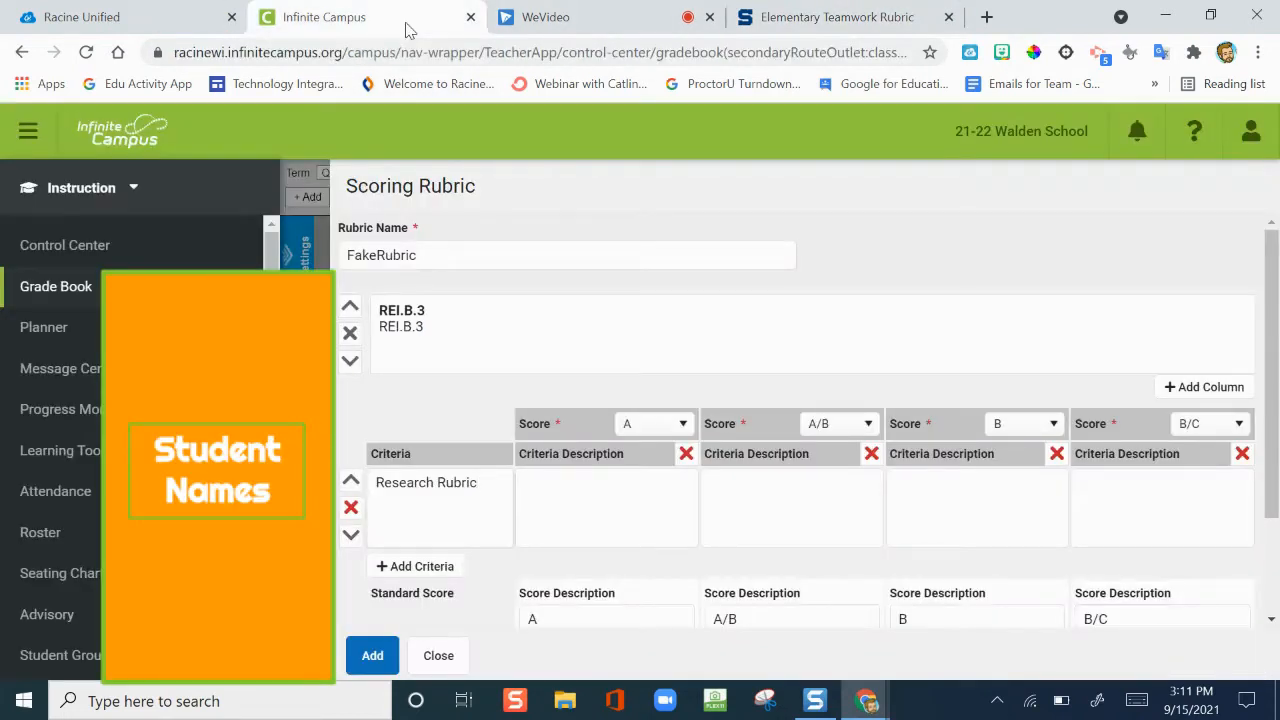
pyautogui.click(543, 480)
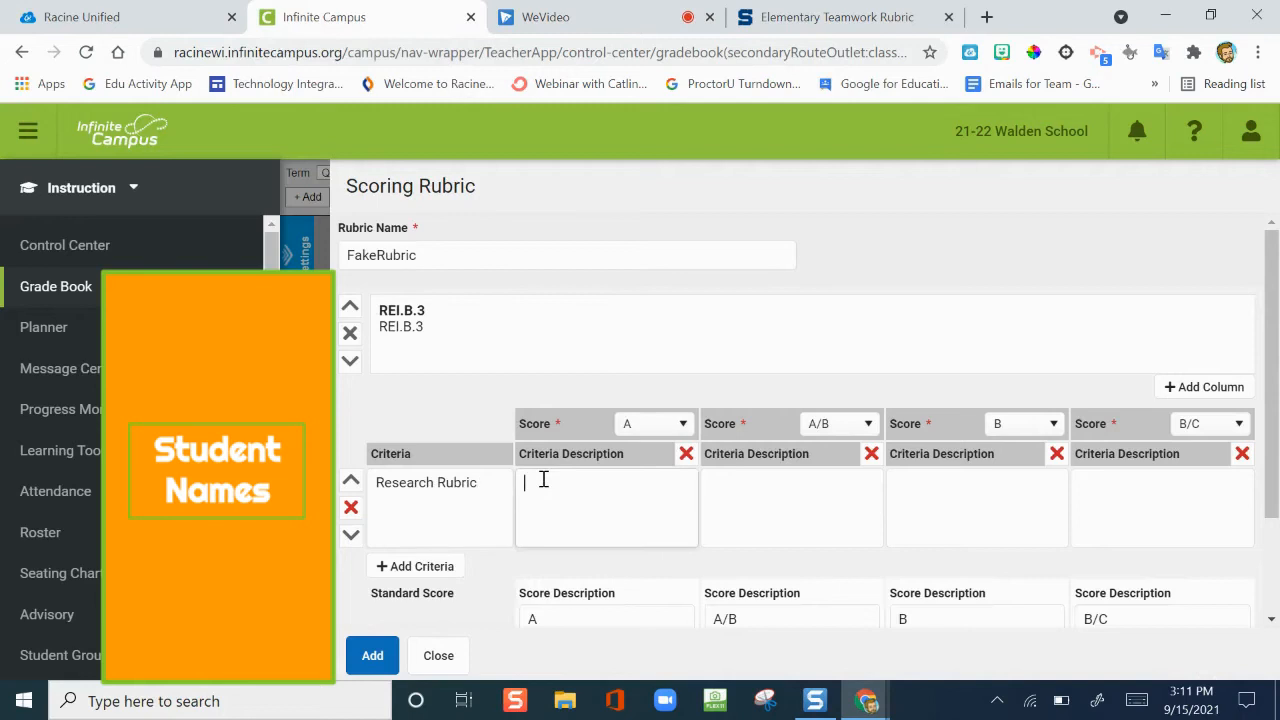
pyautogui.hotkey('ctrl', 'v')
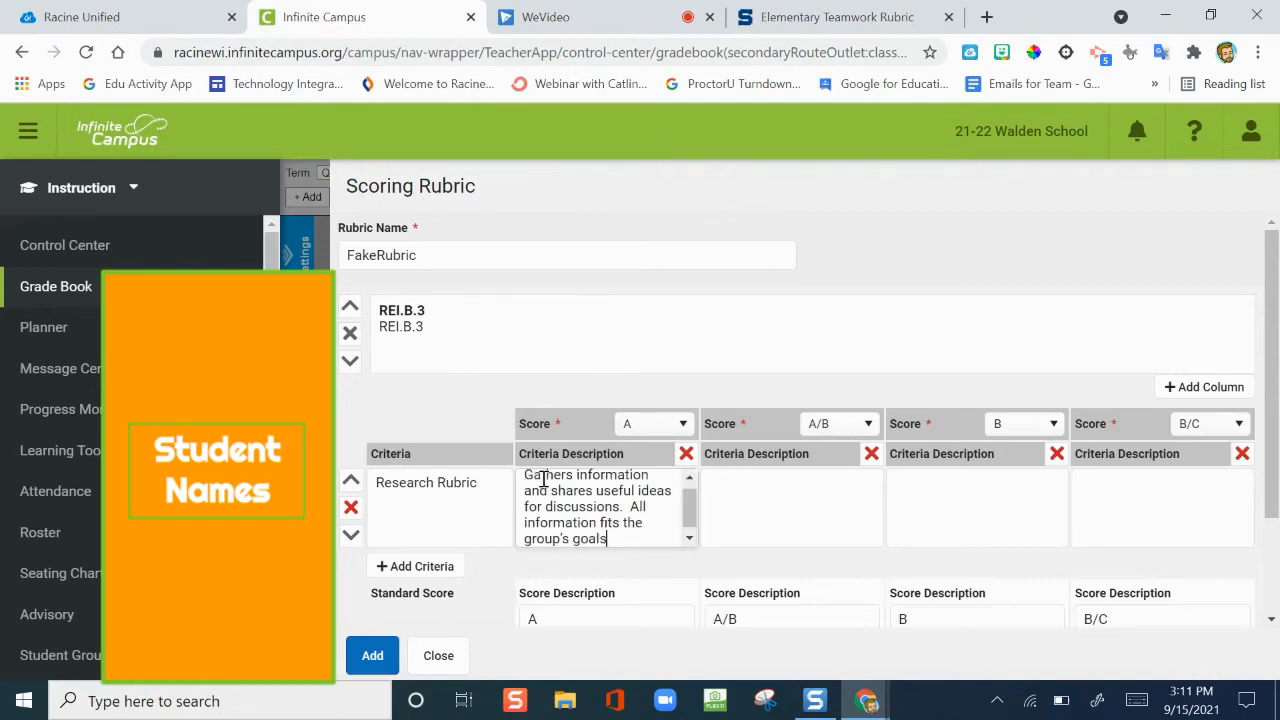
# Copy the 2-point Research and Information-Sharing text from the Elementary Teamwork Rubric page into the A/B criteria description.
pyautogui.click(793, 38)
pyautogui.moveTo(631, 469); pyautogui.dragTo(506, 428)
pyautogui.hotkey('ctrl', 'c')
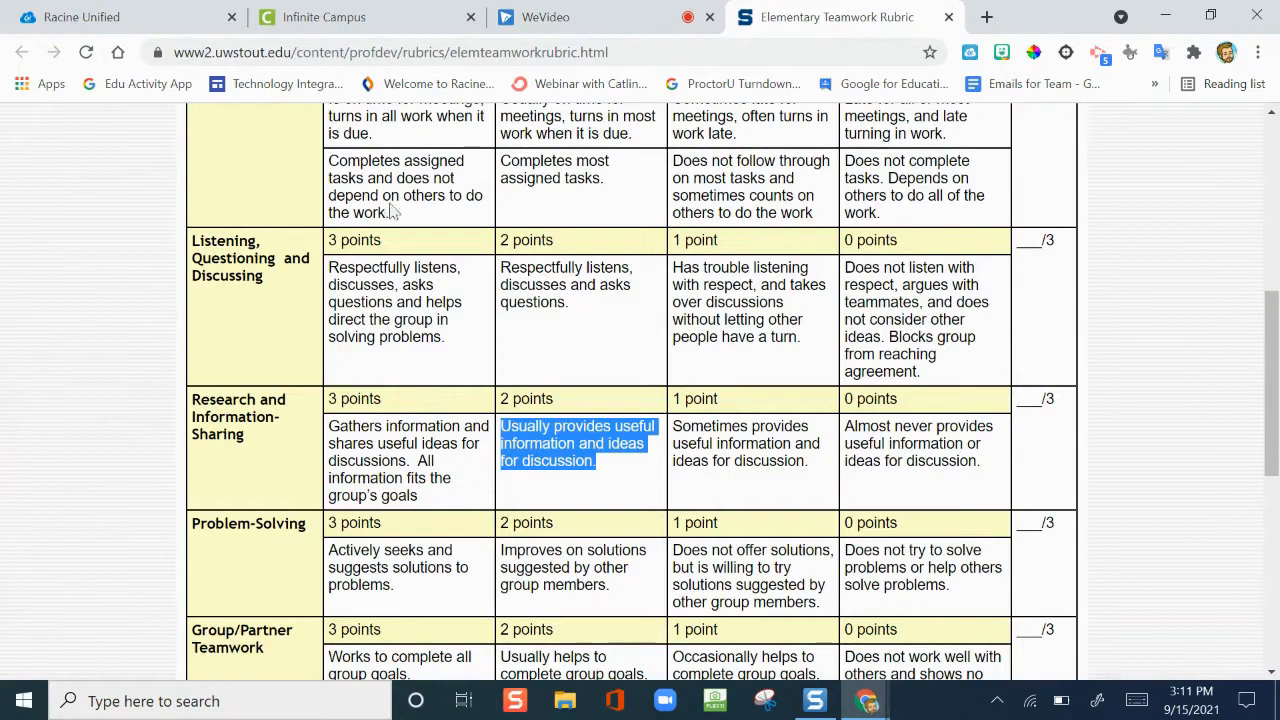
pyautogui.click(338, 34)
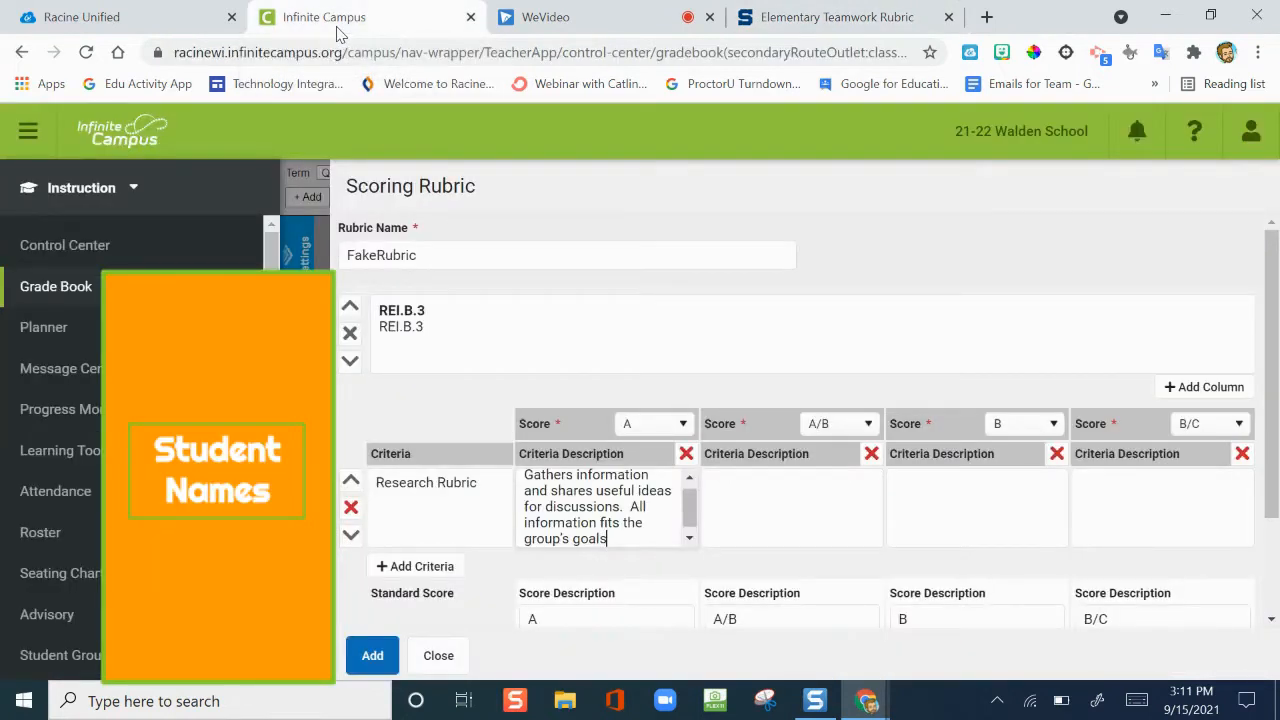
pyautogui.click(803, 486)
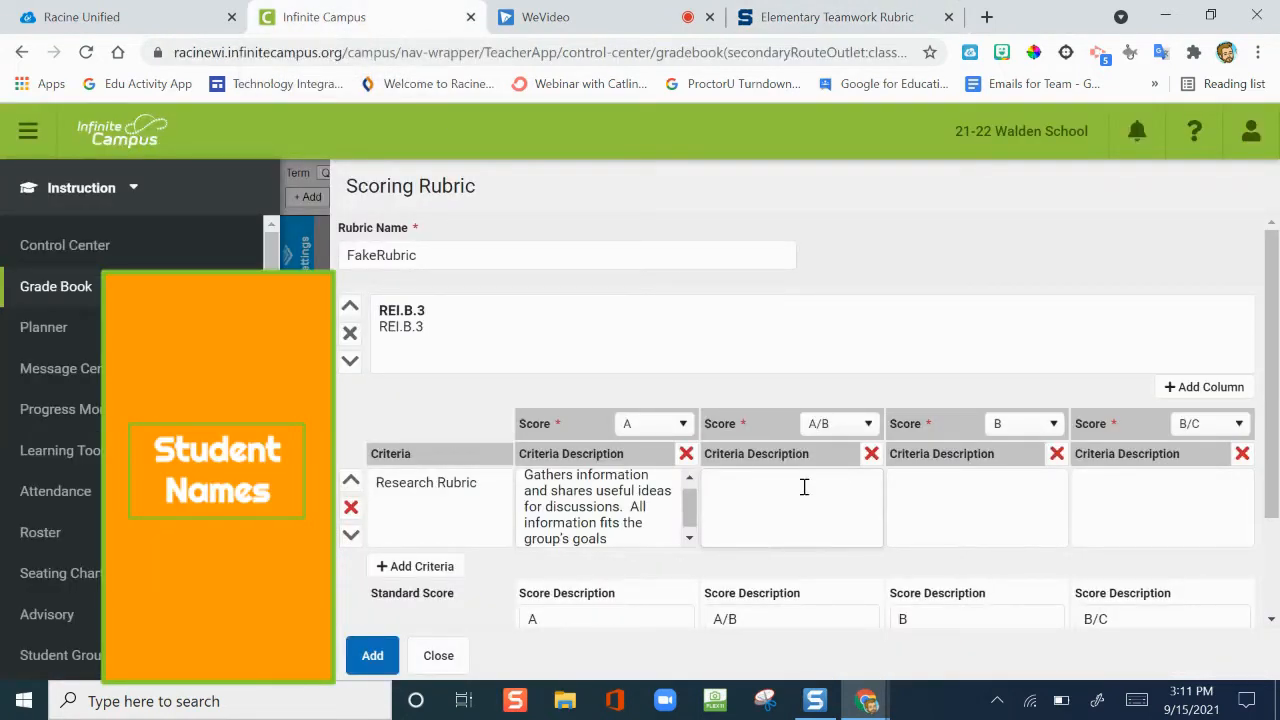
pyautogui.hotkey('ctrl', 'v')
# Set the standard score descriptions to 4 for the A column and 3 for the A/B column.
pyautogui.scroll(-2, 803, 486)
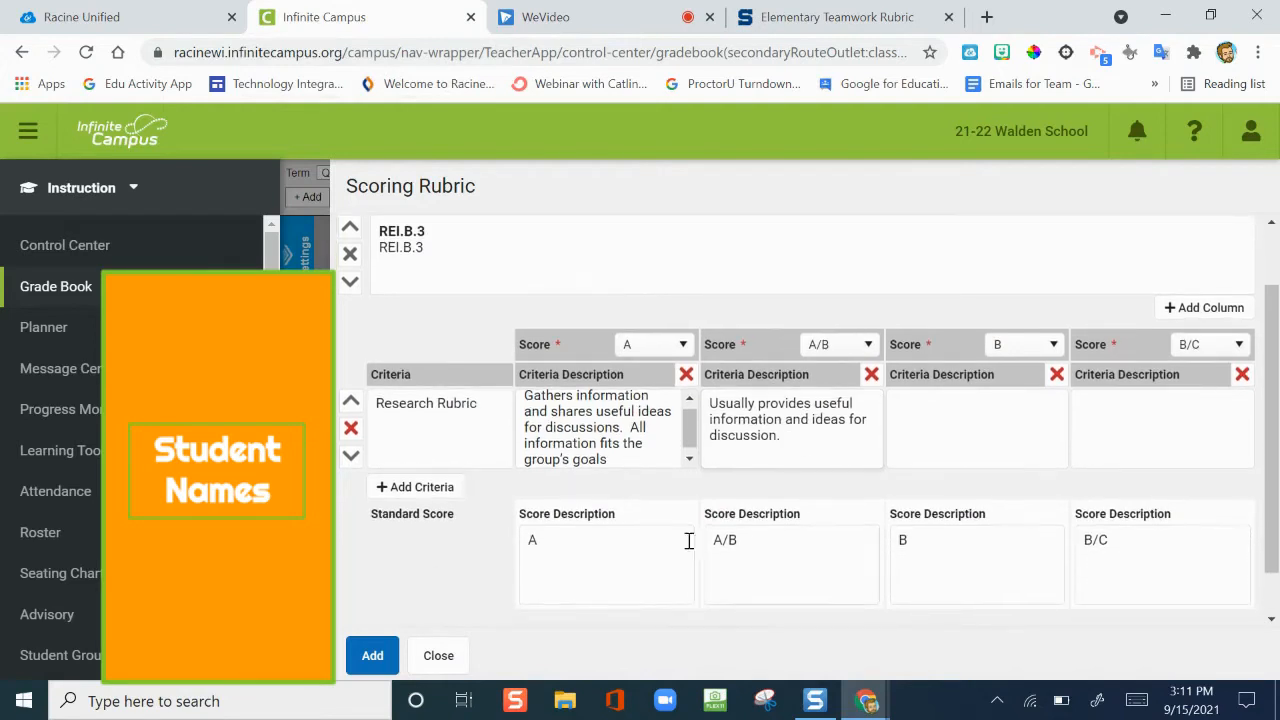
pyautogui.click(620, 549)
pyautogui.press('BackSpace')
pyautogui.write('4')
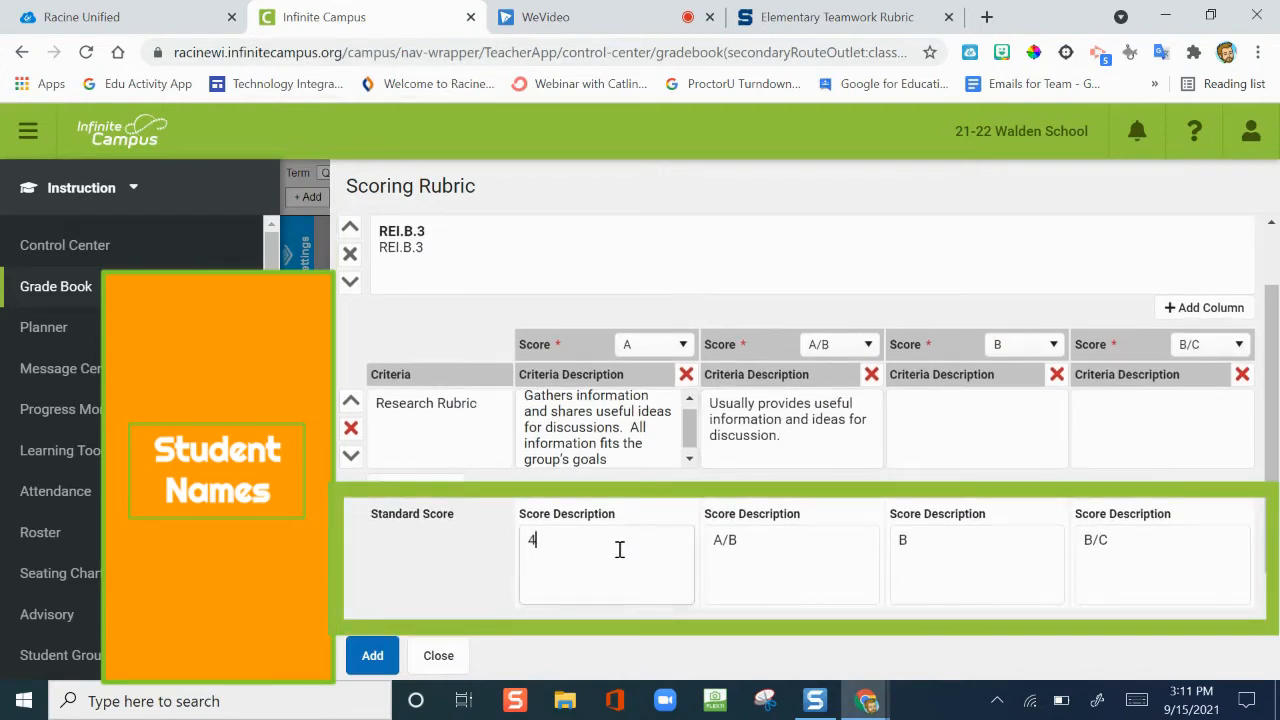
pyautogui.click(738, 543)
pyautogui.hotkey('shift', 'Left')
pyautogui.hotkey('shift', 'Left')
pyautogui.hotkey('shift', 'Left')
pyautogui.write('3')
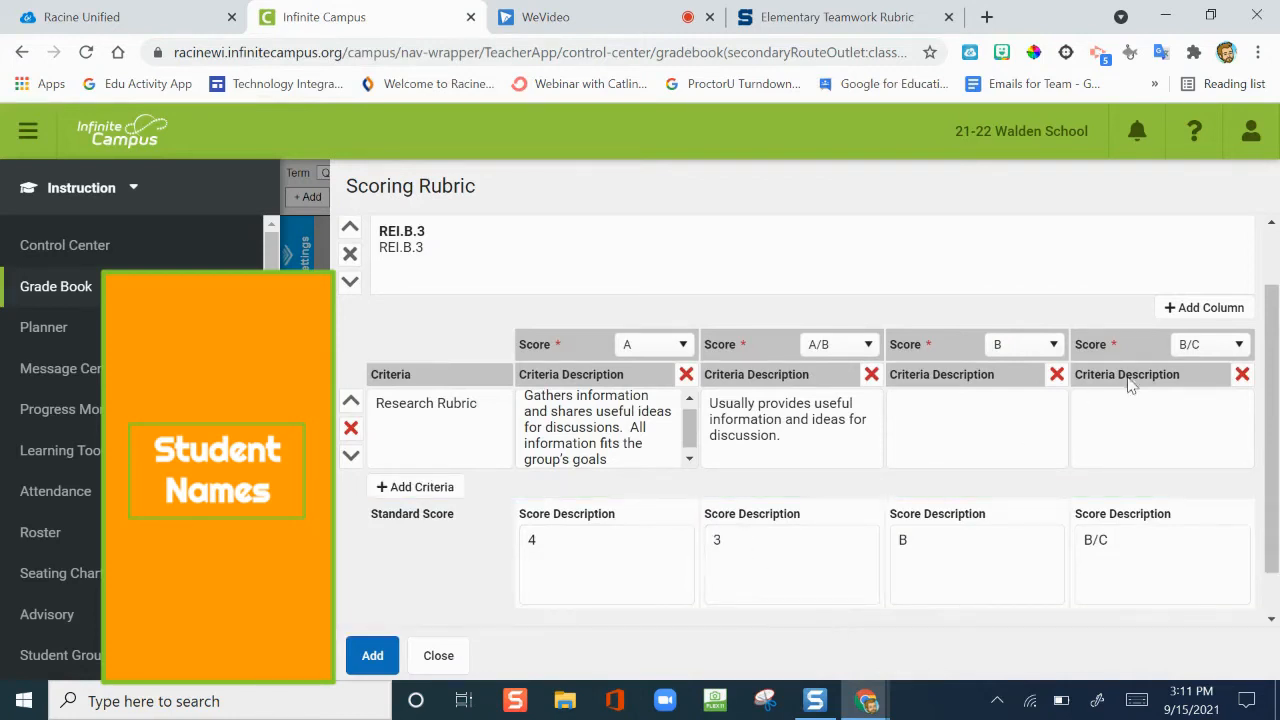
# Add a fifth rubric column with the score C and the score description 1.
pyautogui.click(1187, 314)
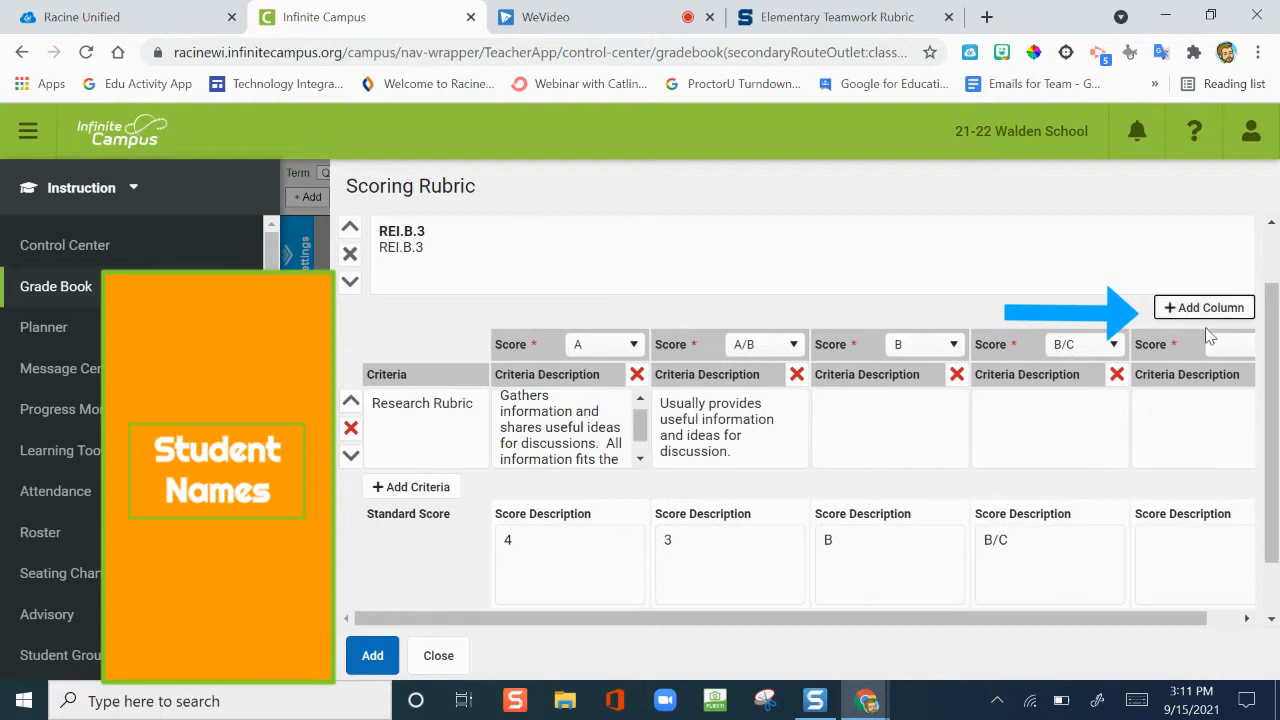
pyautogui.click(1225, 344)
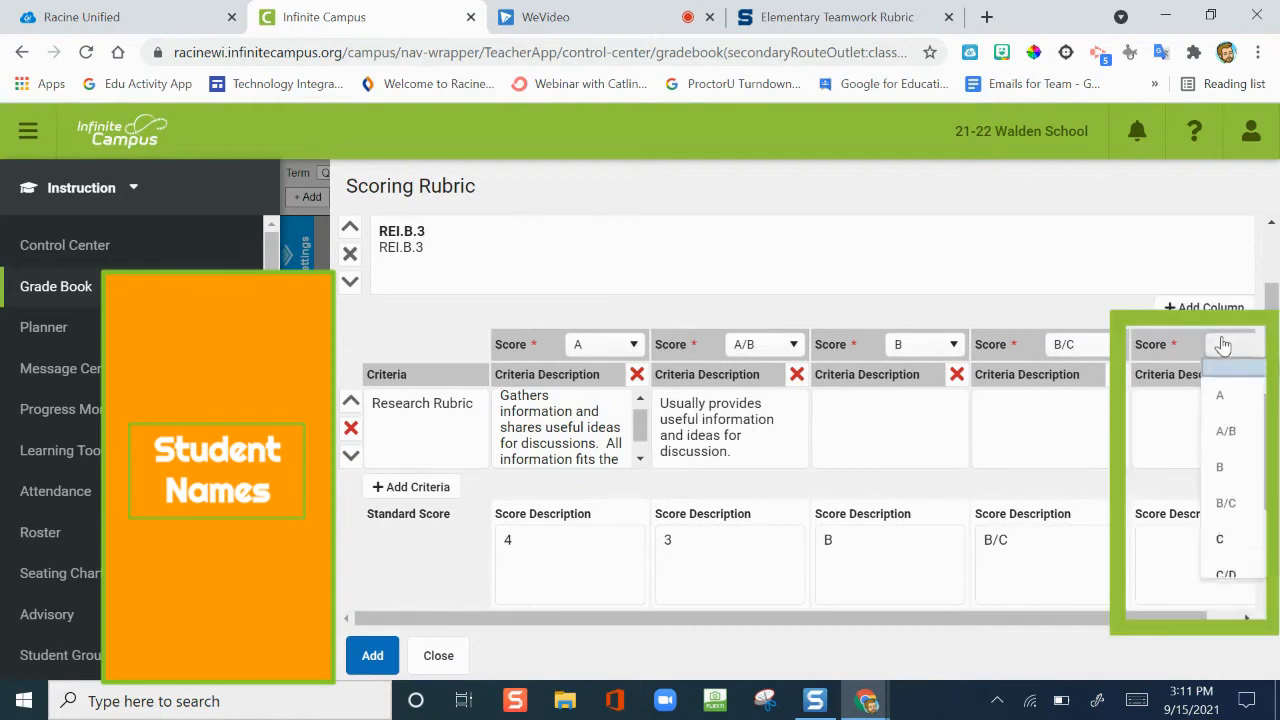
pyautogui.click(1223, 537)
pyautogui.click(1216, 537)
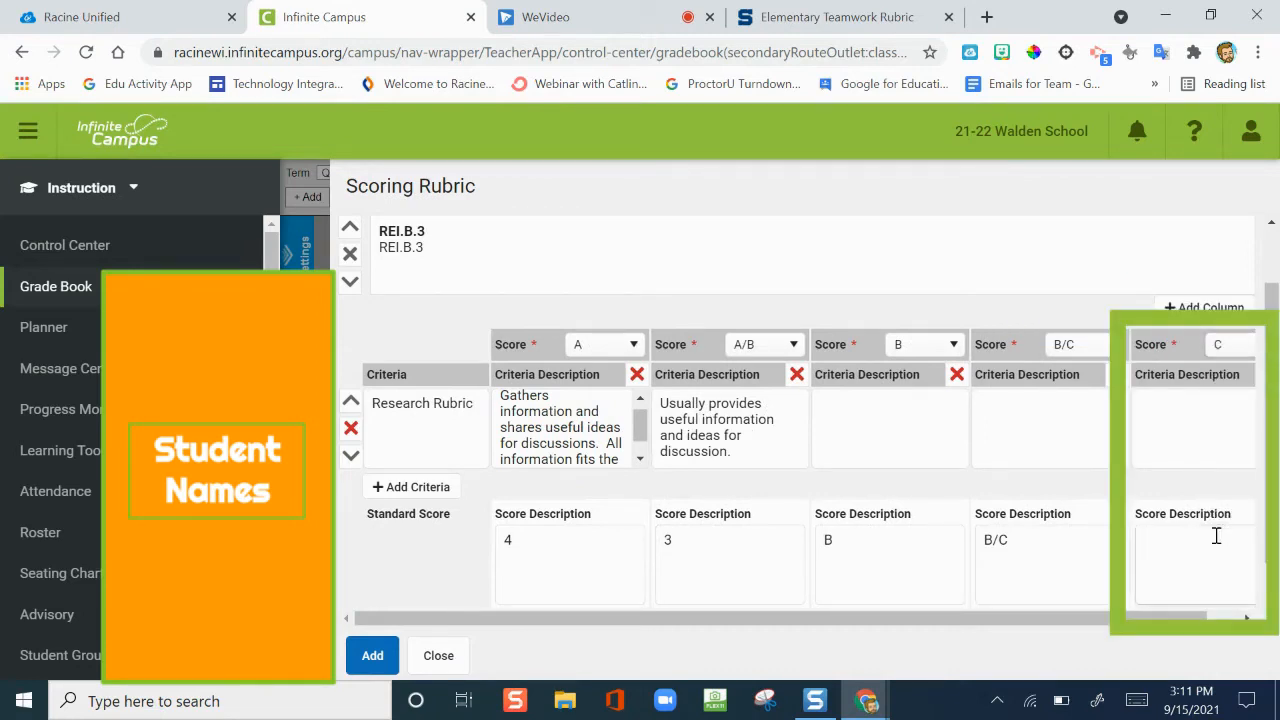
pyautogui.write('1')
# Add an empty criteria row below Research Rubric and delete that row again.
pyautogui.click(440, 490)
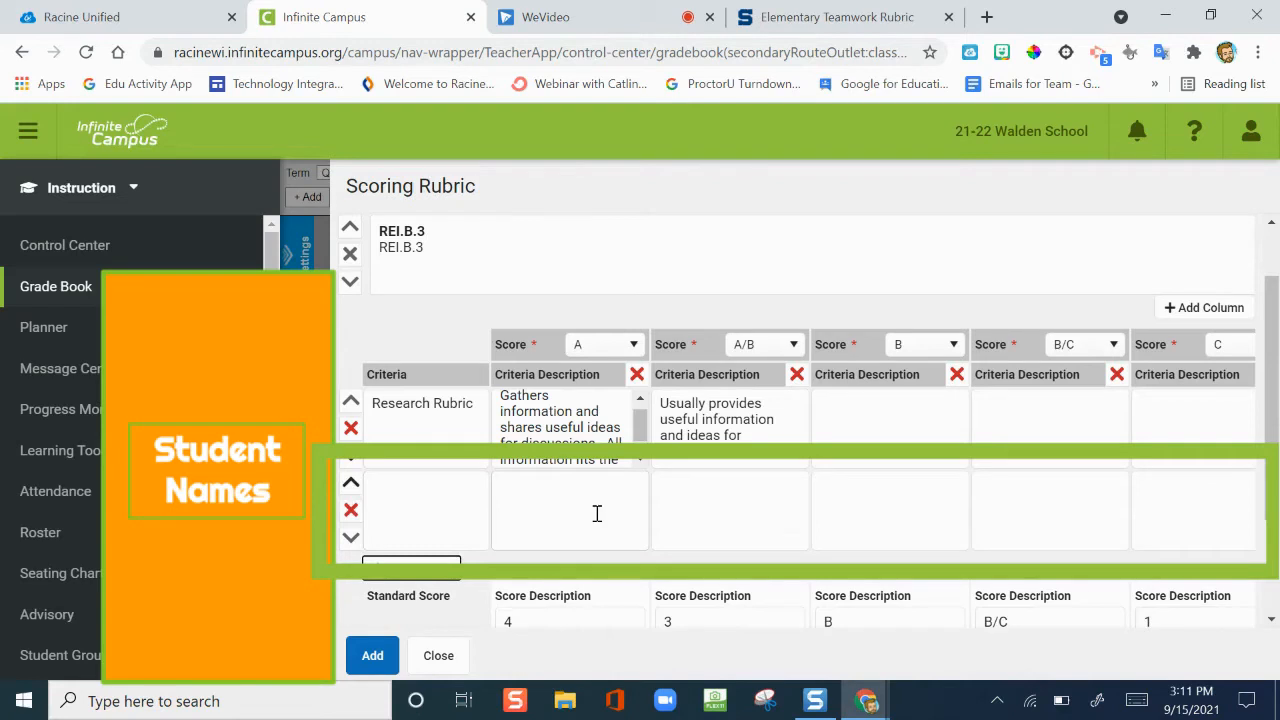
pyautogui.click(350, 510)
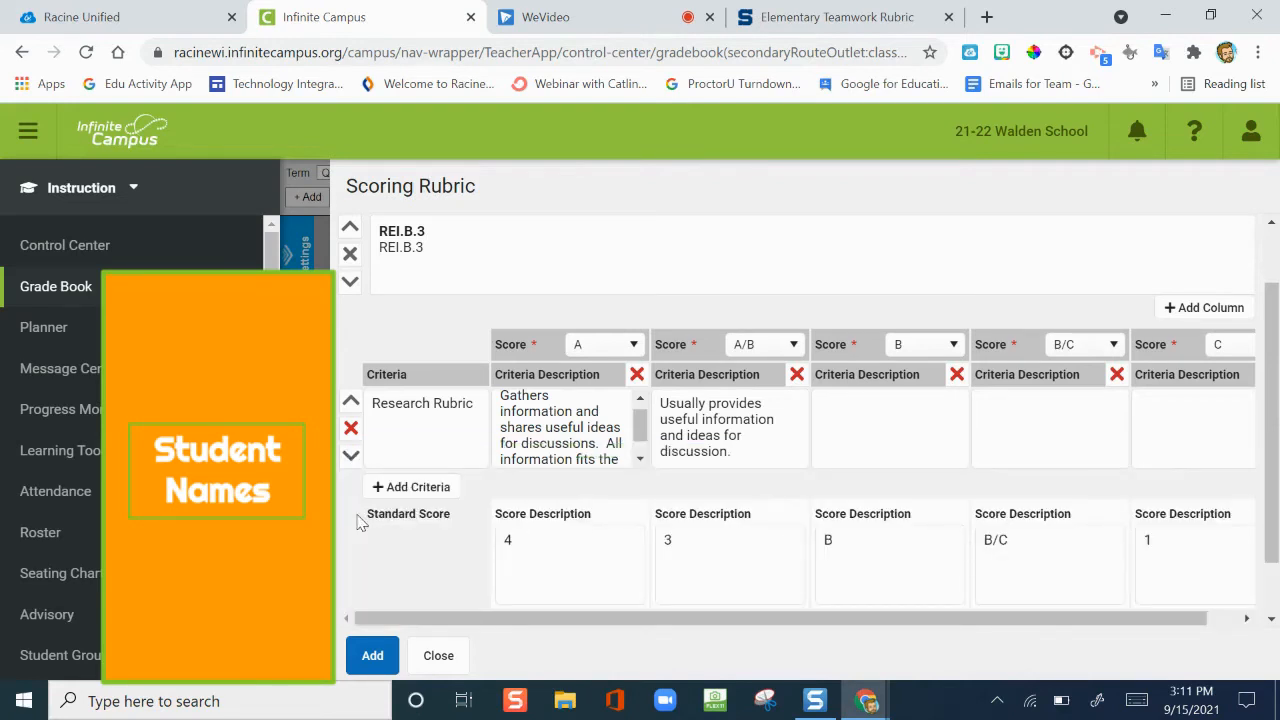
pyautogui.scroll(-1, 361, 523)
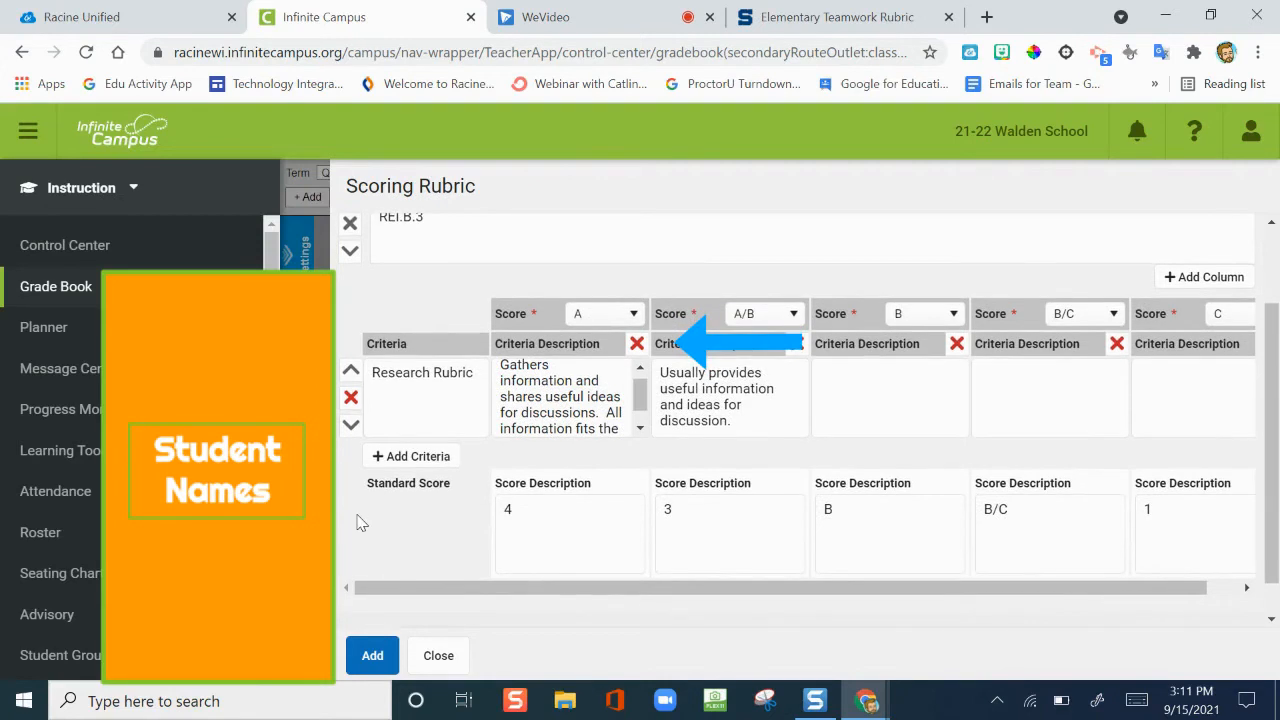
pyautogui.scroll(1, 361, 523)
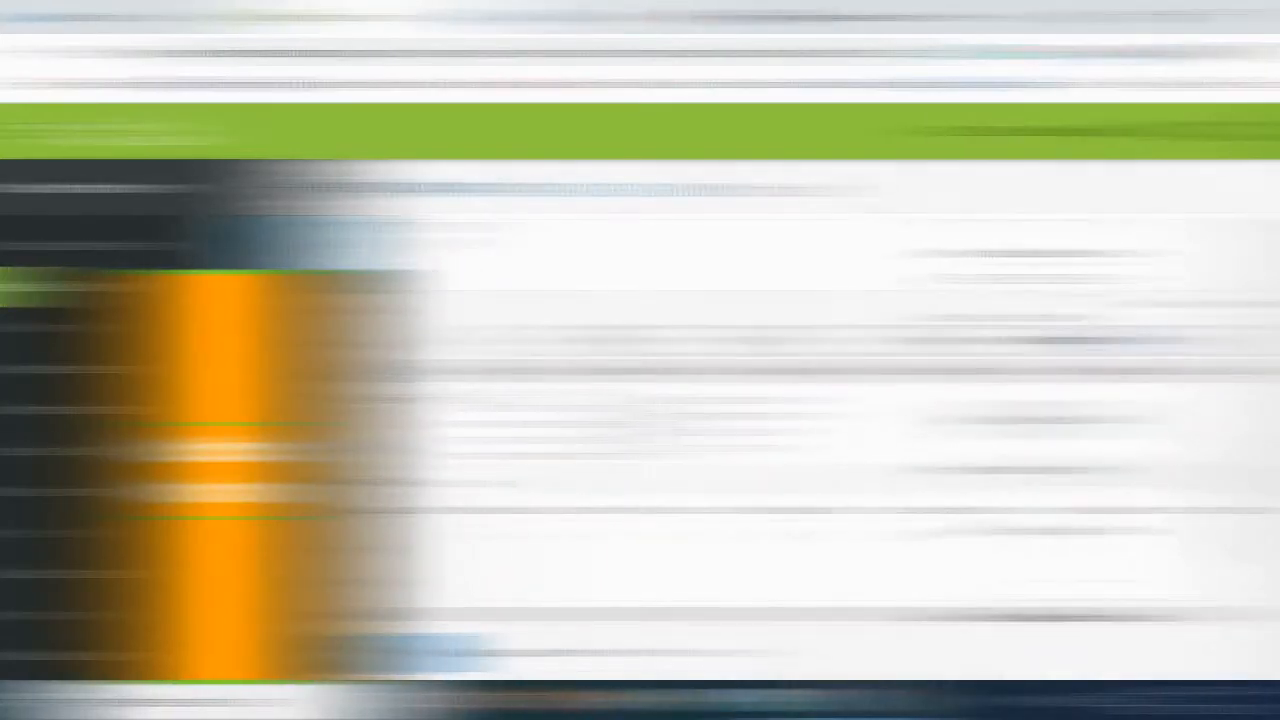
# Open Infinite Campus from the student's Racine Unified app page and go to Grade Book Updates.
pyautogui.scroll(-1, 1034, 524)
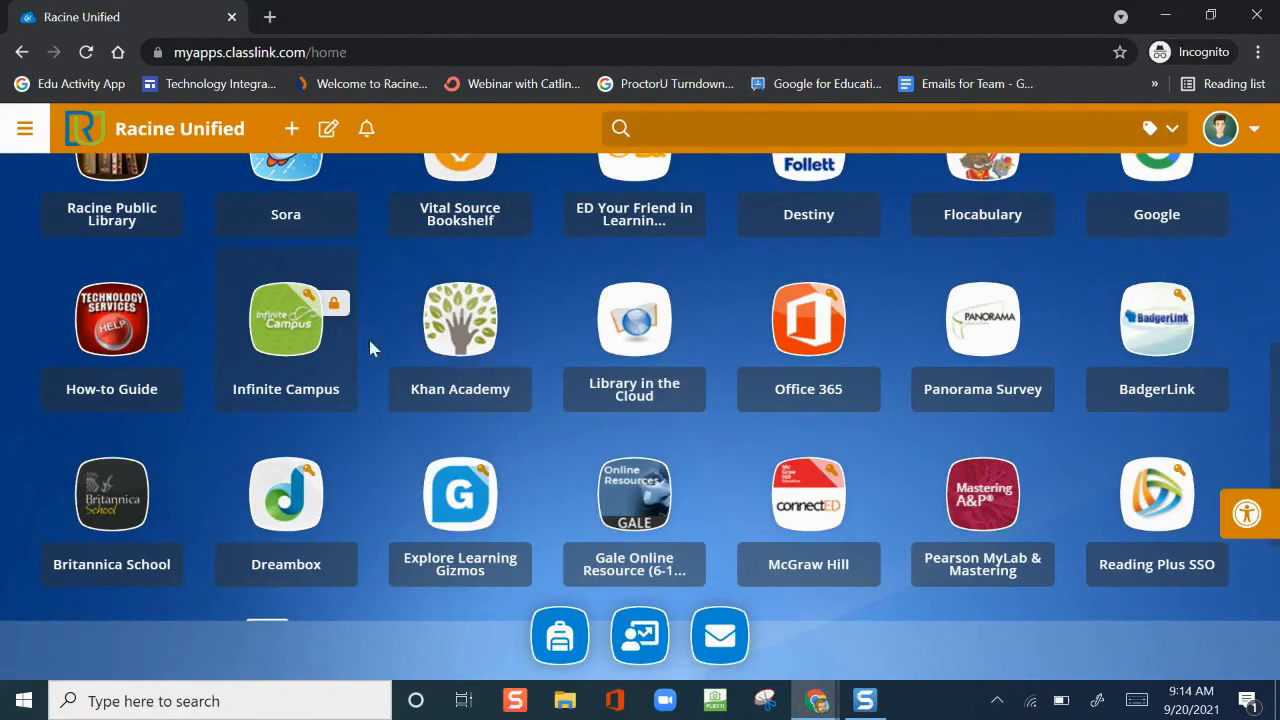
pyautogui.click(310, 340)
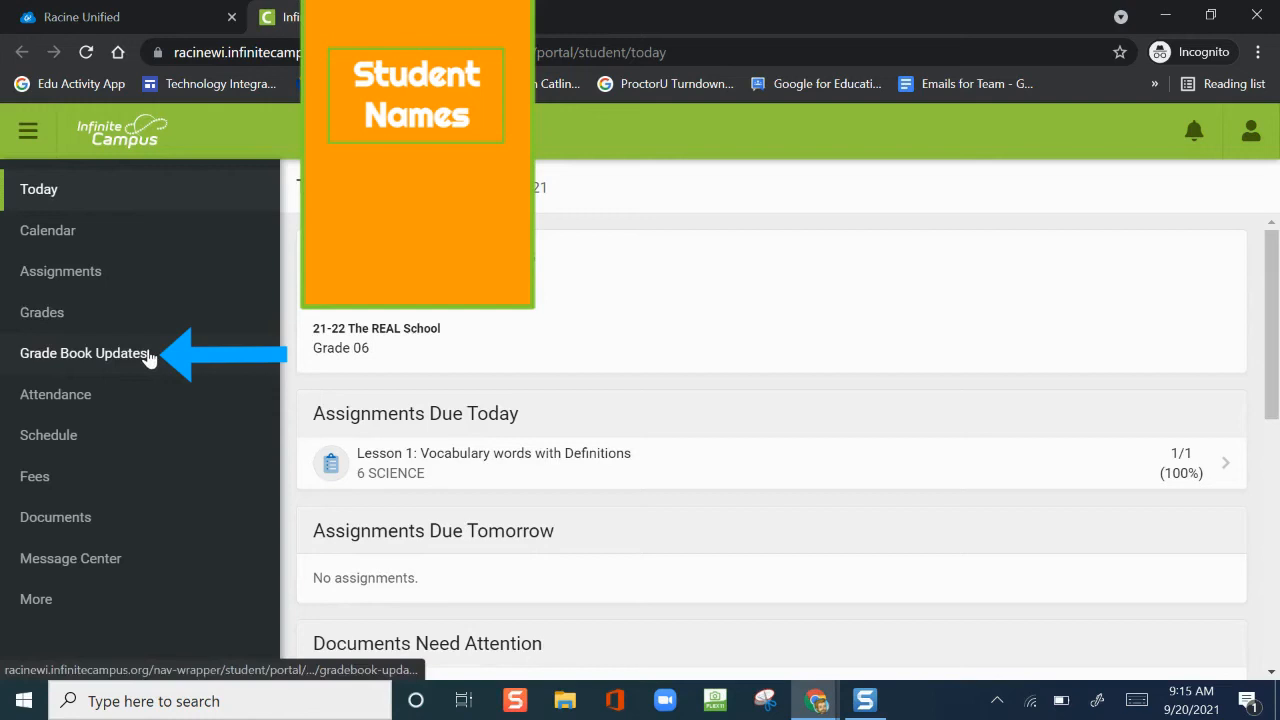
pyautogui.click(148, 358)
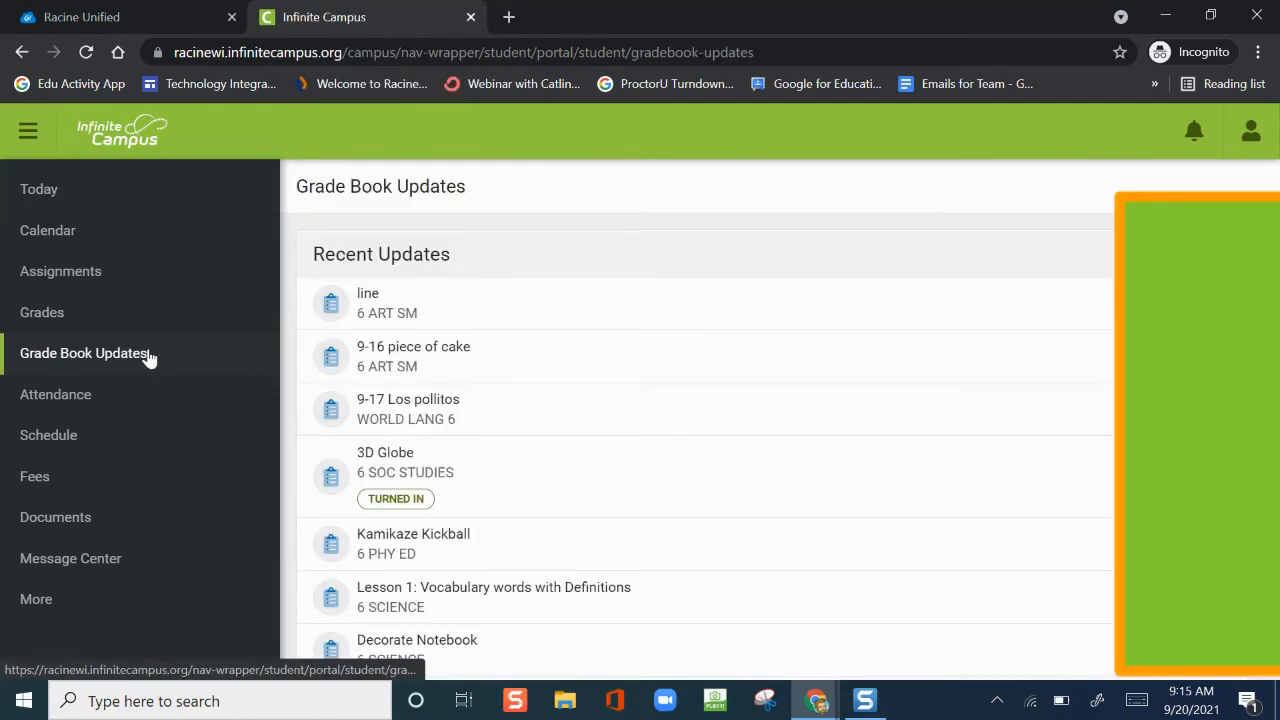
# Open the 6 SCIENCE FakeRubric assignment from the recent updates and go to its Scoring Rubric section.
pyautogui.scroll(-1, 468, 372)
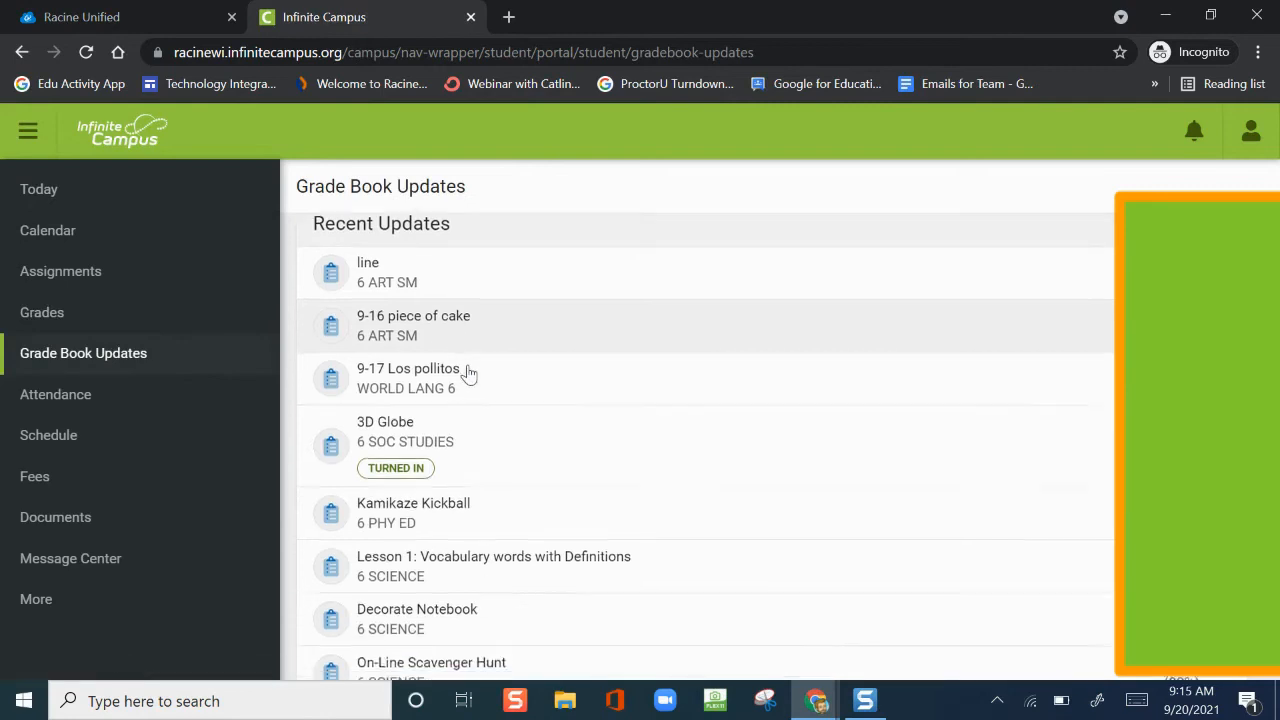
pyautogui.scroll(-4, 468, 373)
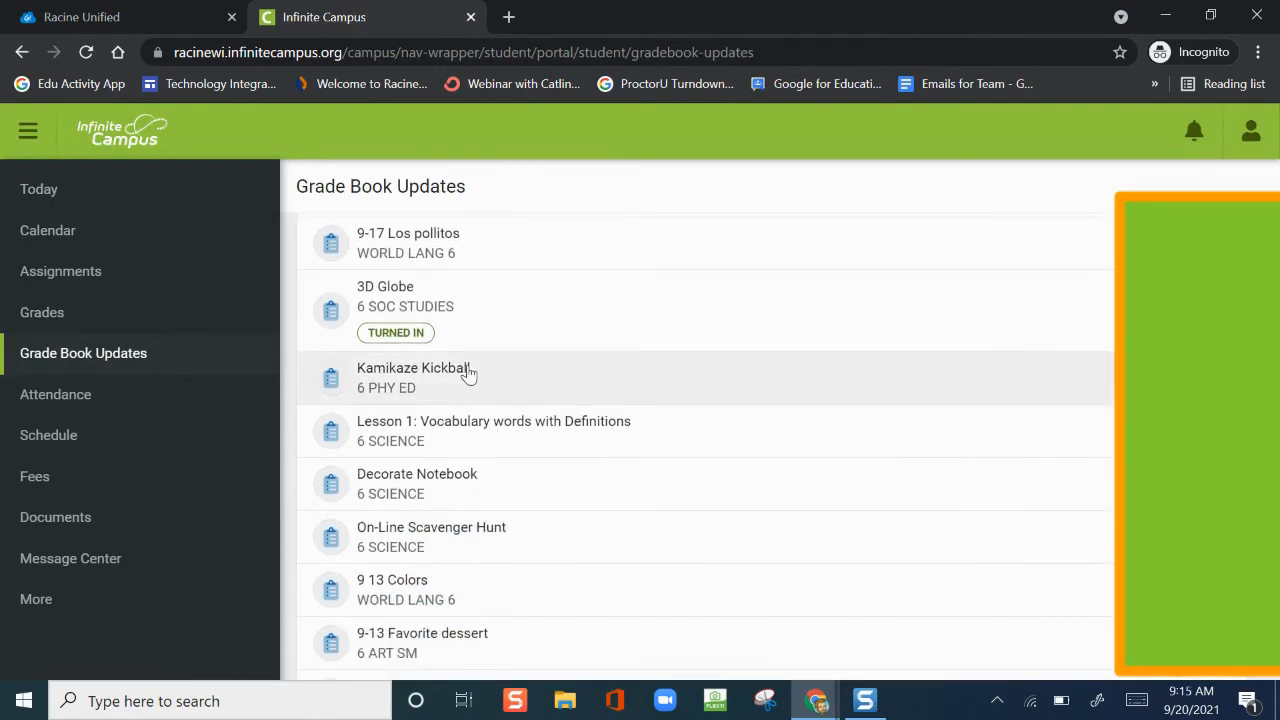
pyautogui.scroll(-5, 468, 373)
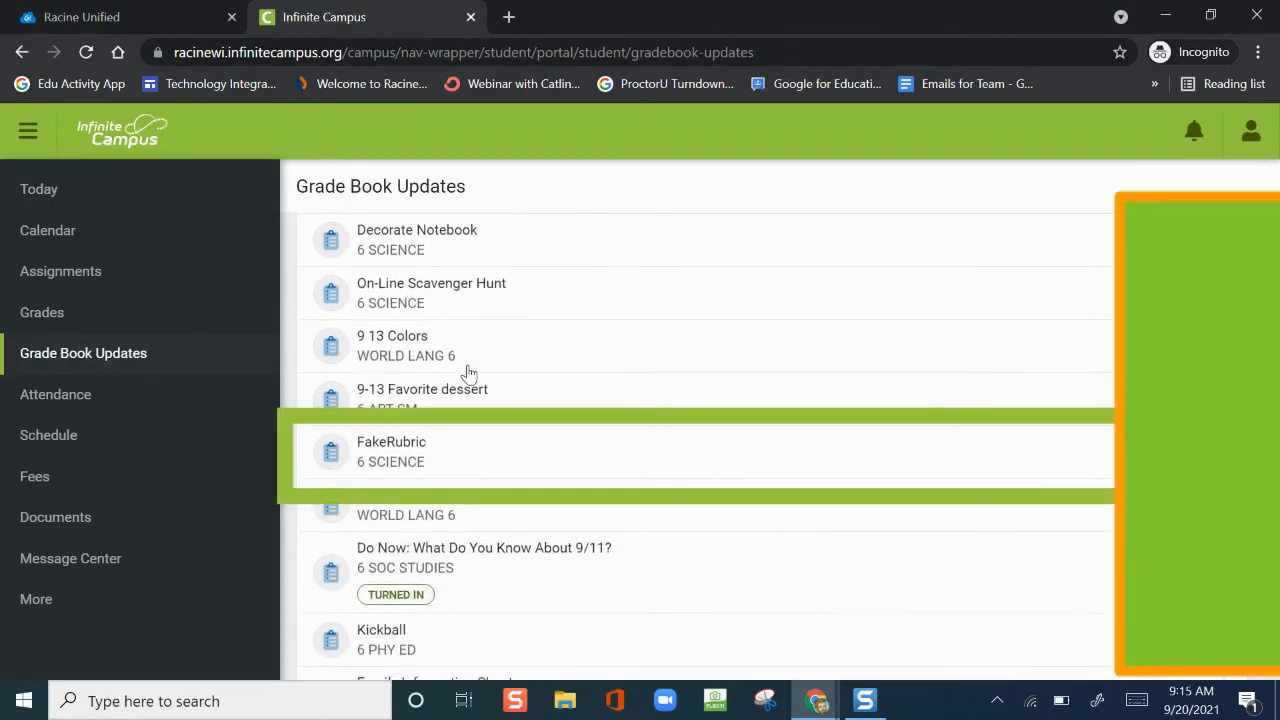
pyautogui.click(419, 465)
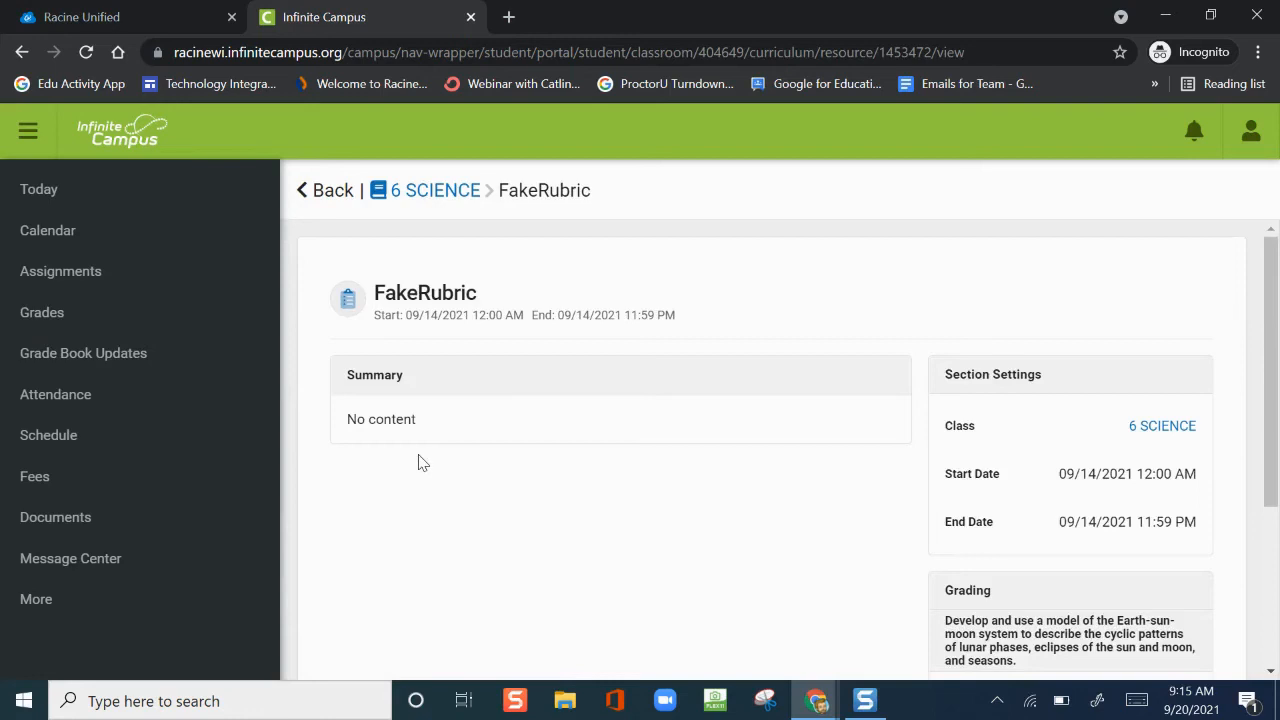
pyautogui.scroll(-5, 419, 464)
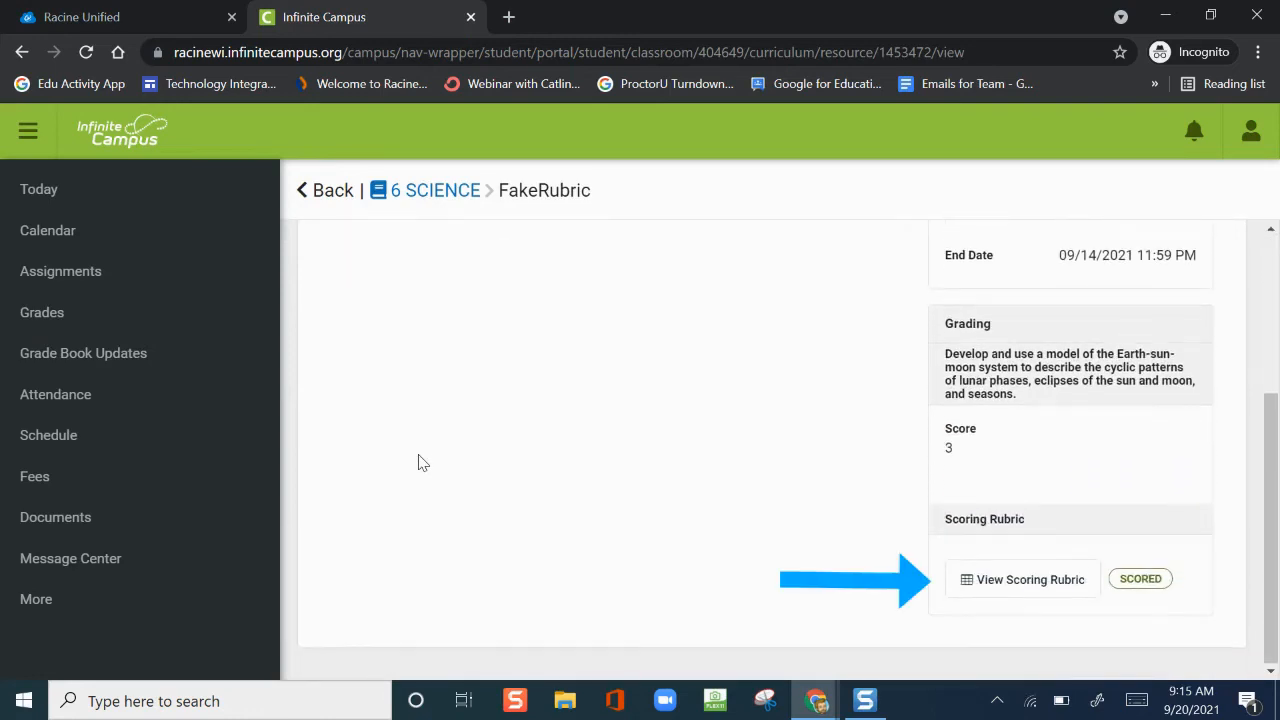
# View the scored rubric of the FakeRubric assignment, including its download option, and close the rubric window.
pyautogui.click(968, 585)
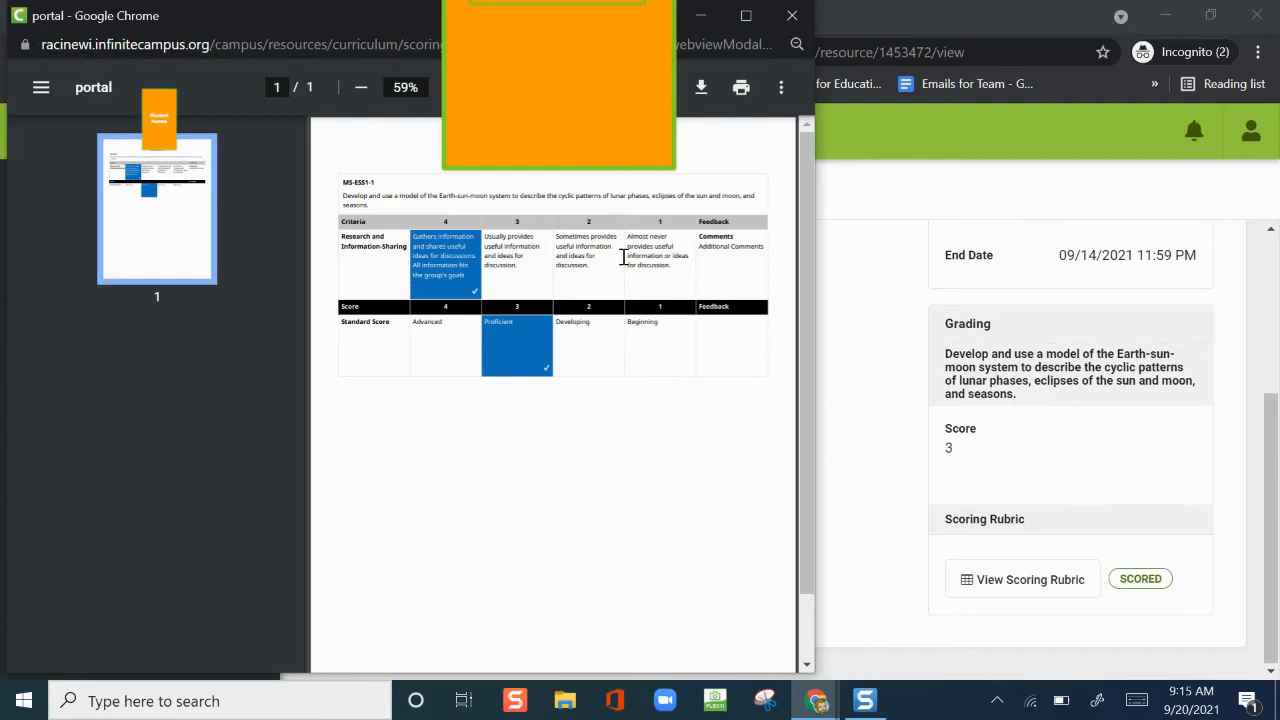
pyautogui.click(699, 105)
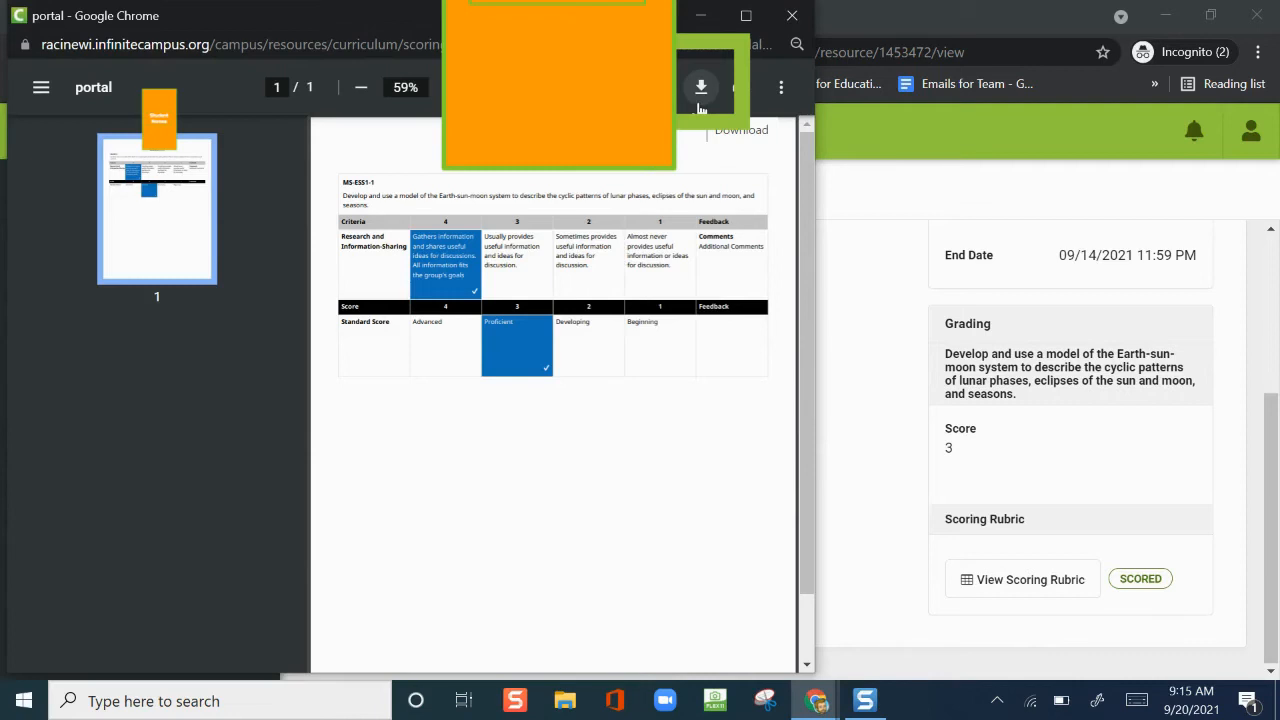
pyautogui.click(791, 16)
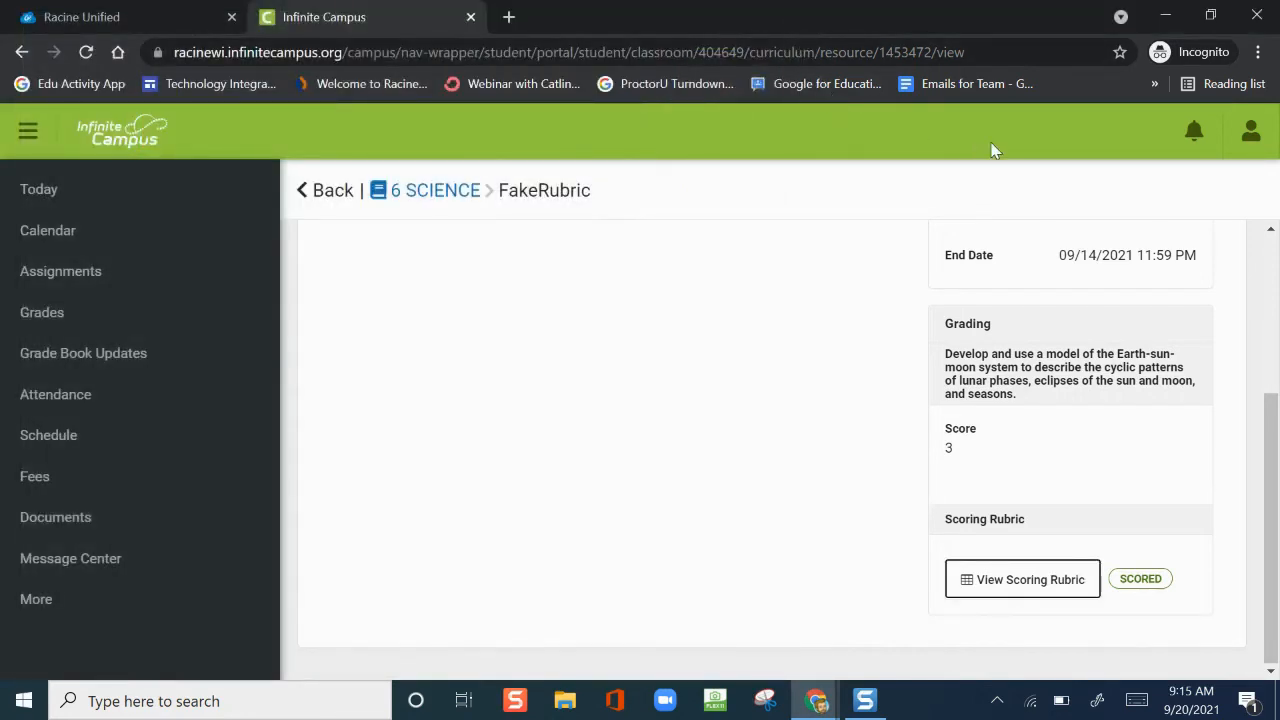
# Find the notification about the updated 6 SCIENCE grade for the Earth-sun-moon standard and open it.
pyautogui.click(1195, 131)
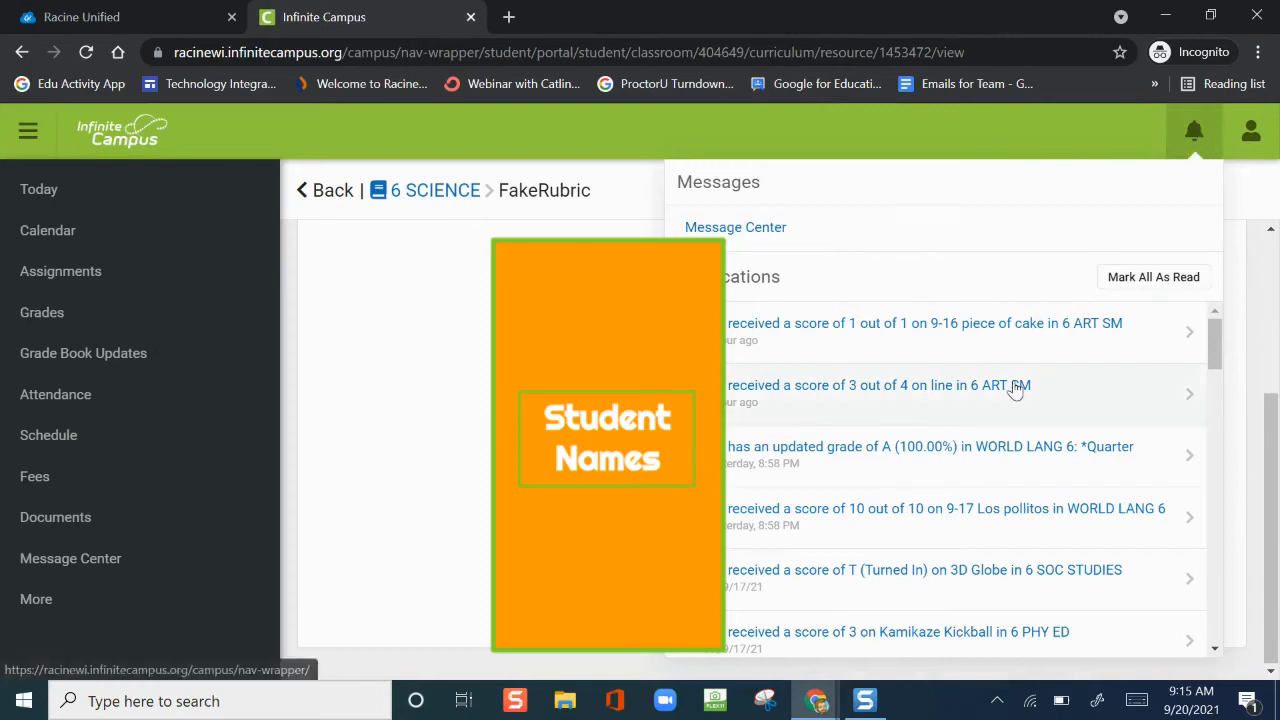
pyautogui.scroll(-3, 1015, 390)
pyautogui.scroll(-4, 1015, 390)
pyautogui.scroll(-3, 1015, 390)
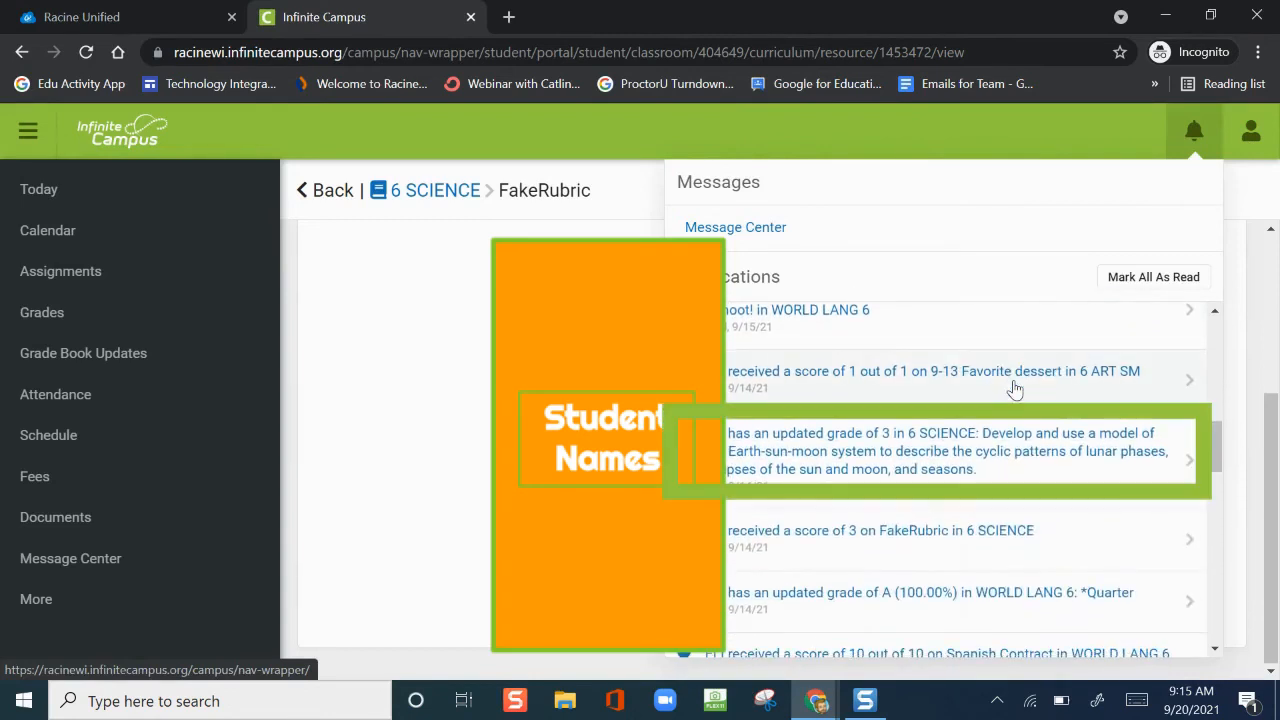
pyautogui.click(932, 440)
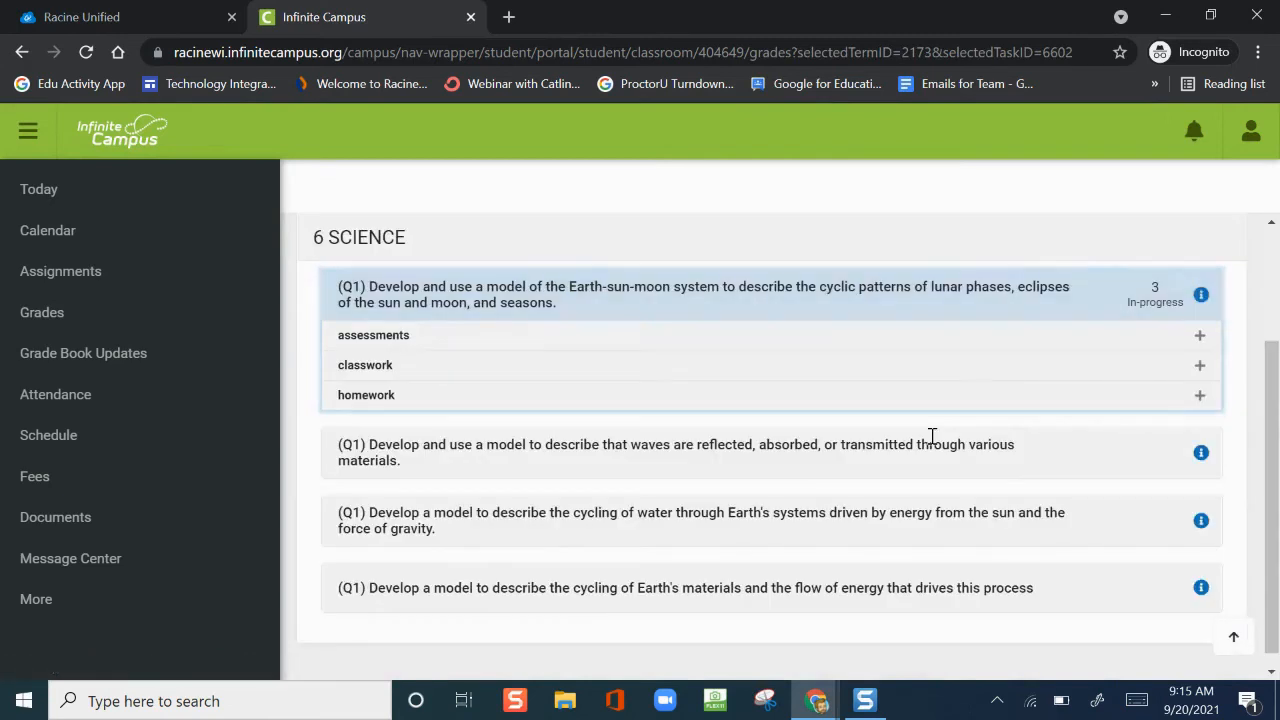
# Open FakeRubric from the Earth-sun-moon standard's assessments, view its scoring rubric and close the rubric window.
pyautogui.click(1199, 340)
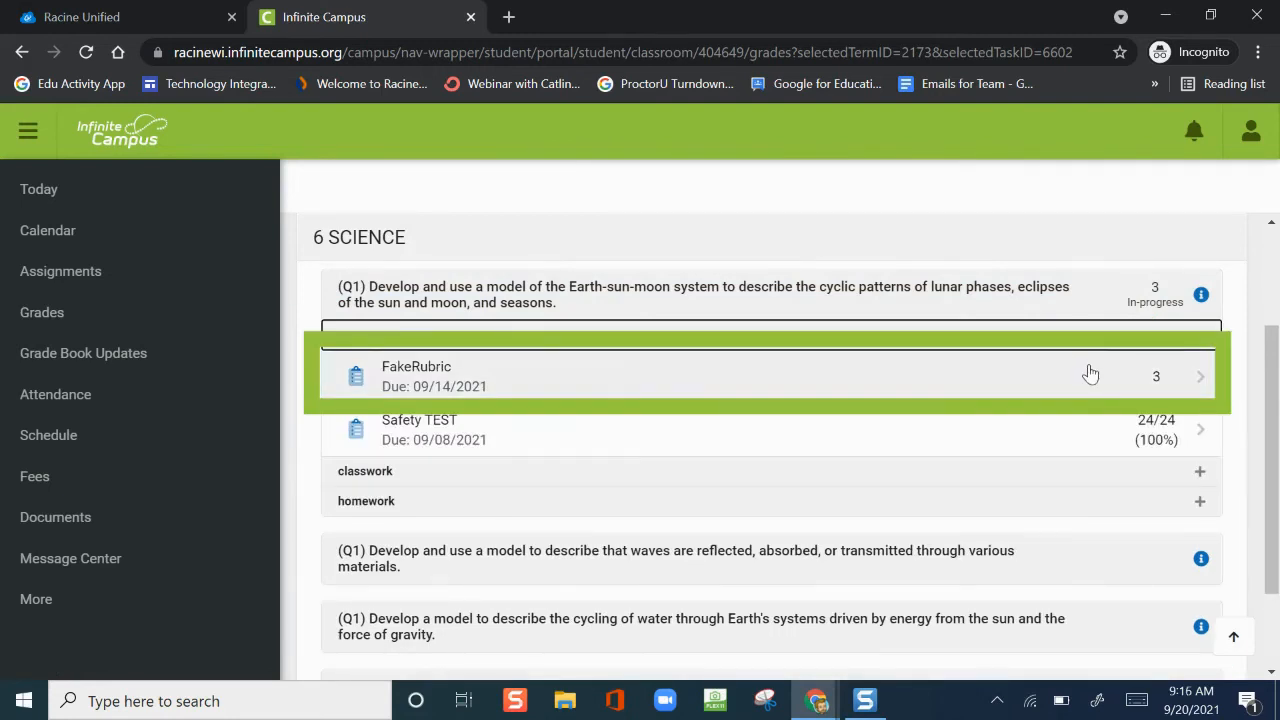
pyautogui.click(1090, 373)
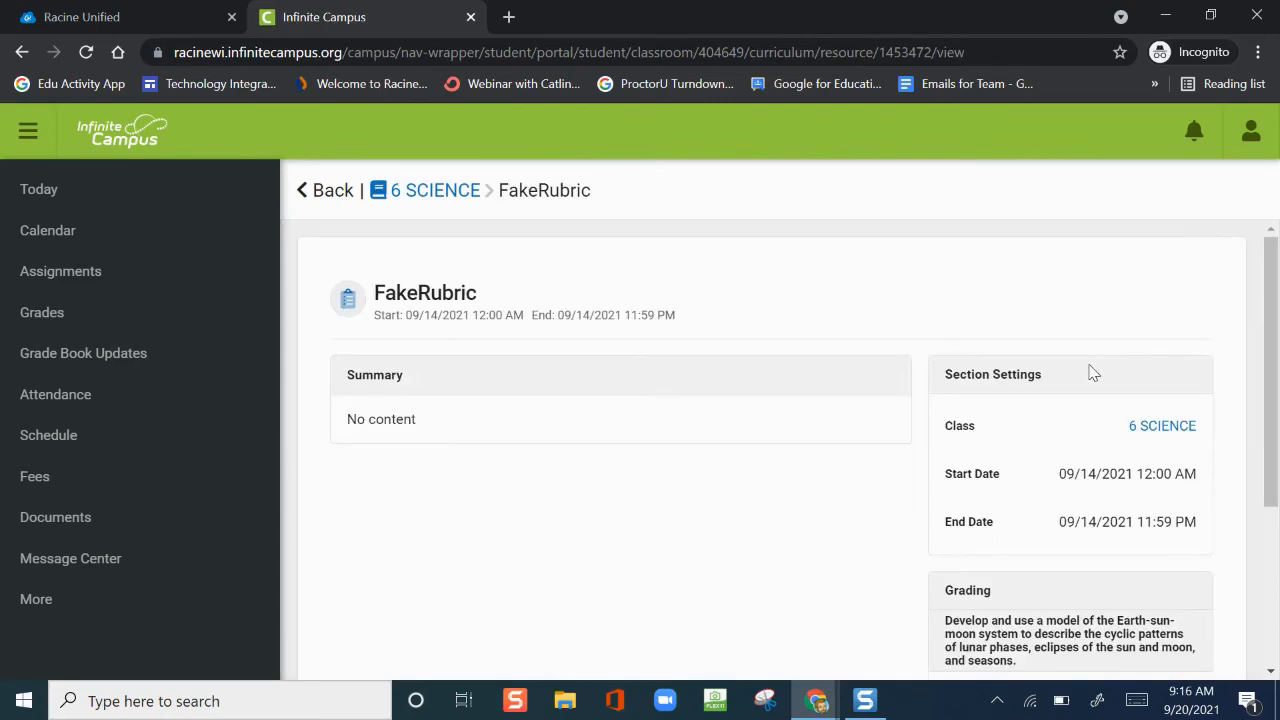
pyautogui.scroll(-3, 1092, 373)
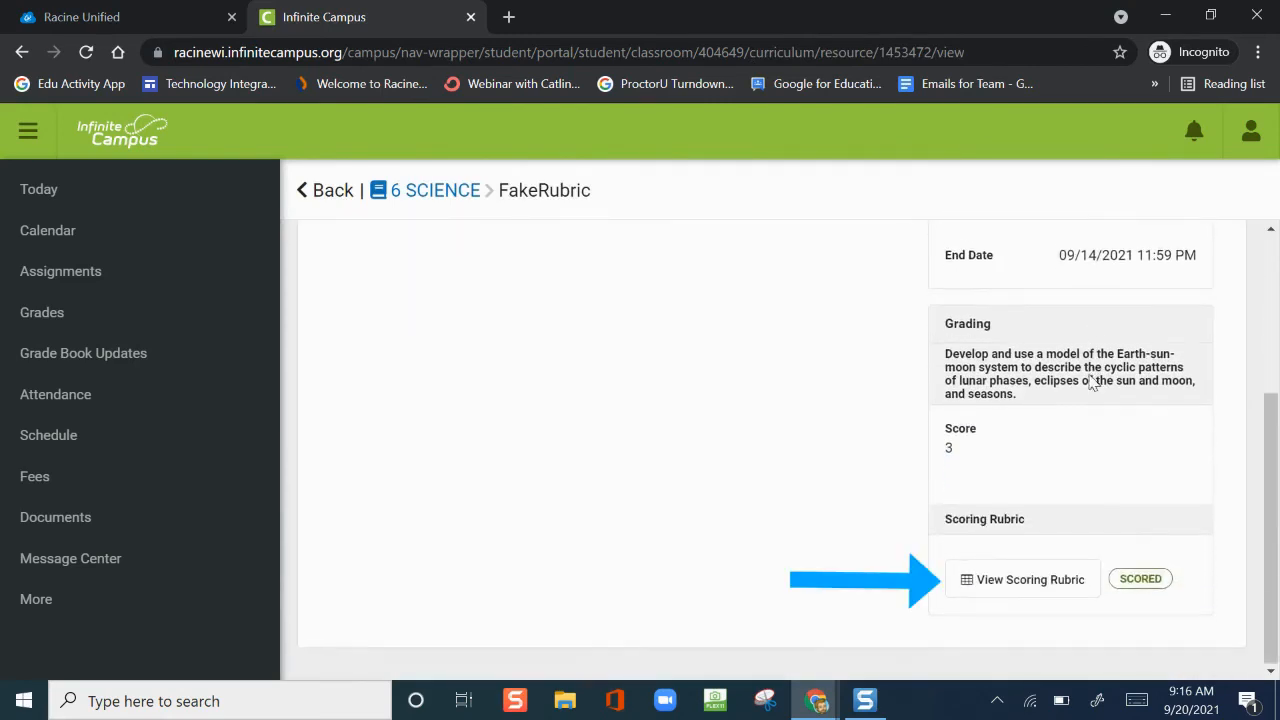
pyautogui.click(1030, 580)
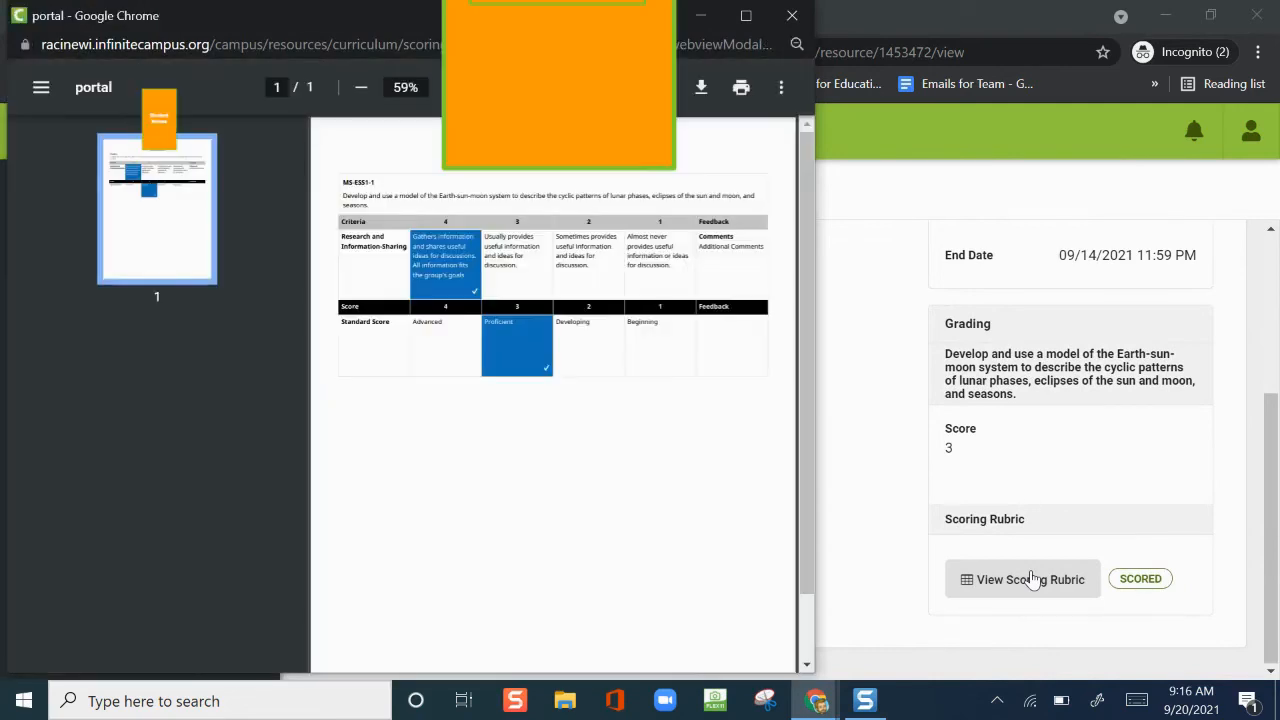
pyautogui.click(790, 18)
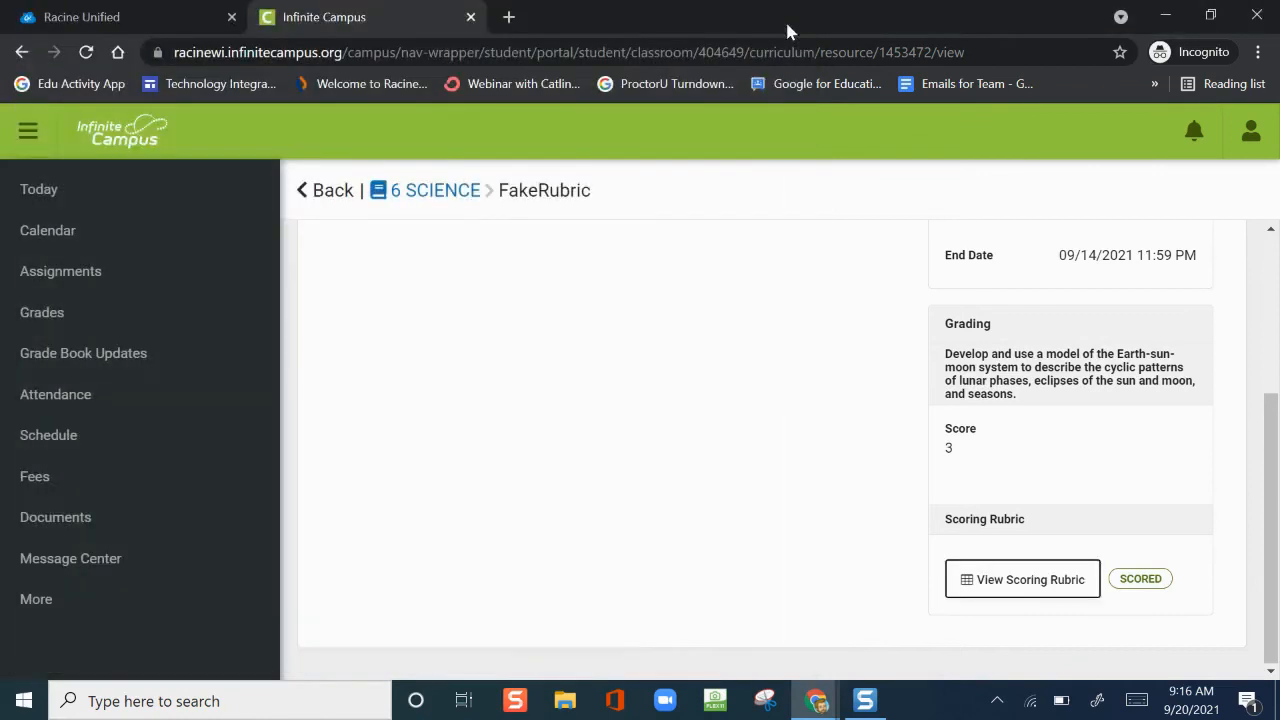
# Open the 6 SCIENCE class from the Today page's schedule and show its grades.
pyautogui.click(79, 208)
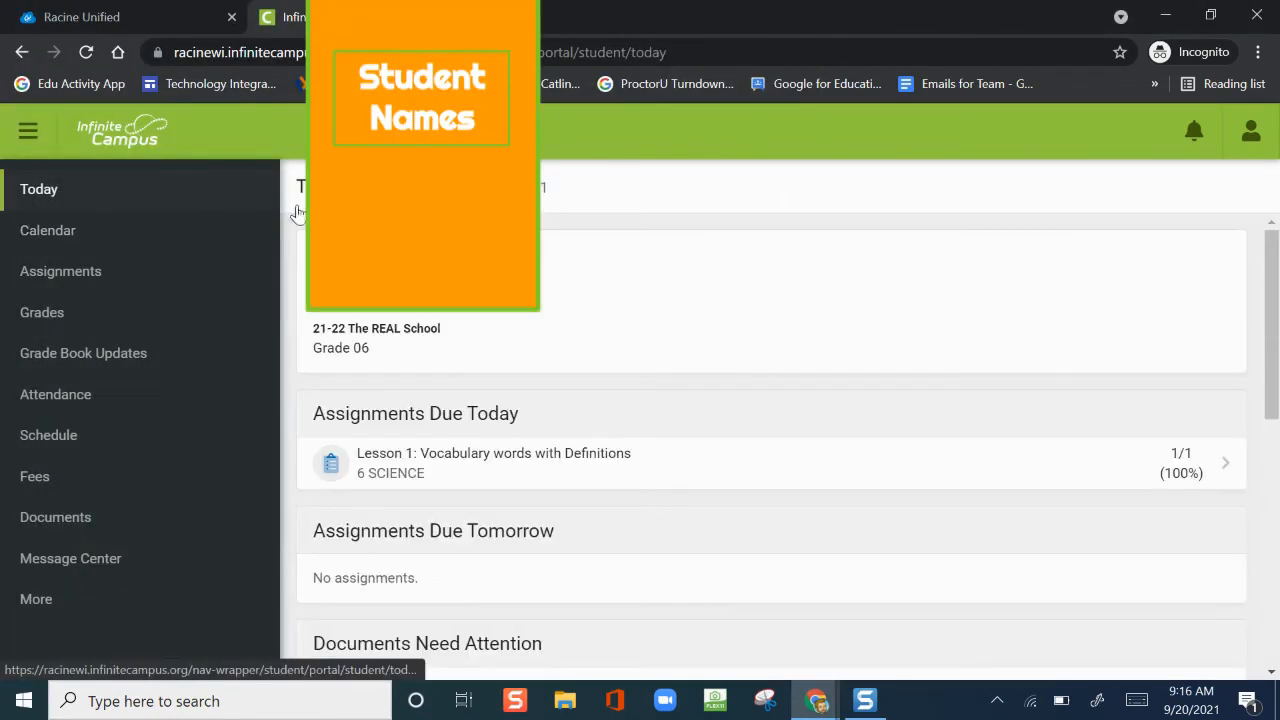
pyautogui.scroll(-2, 651, 334)
pyautogui.scroll(-3, 651, 334)
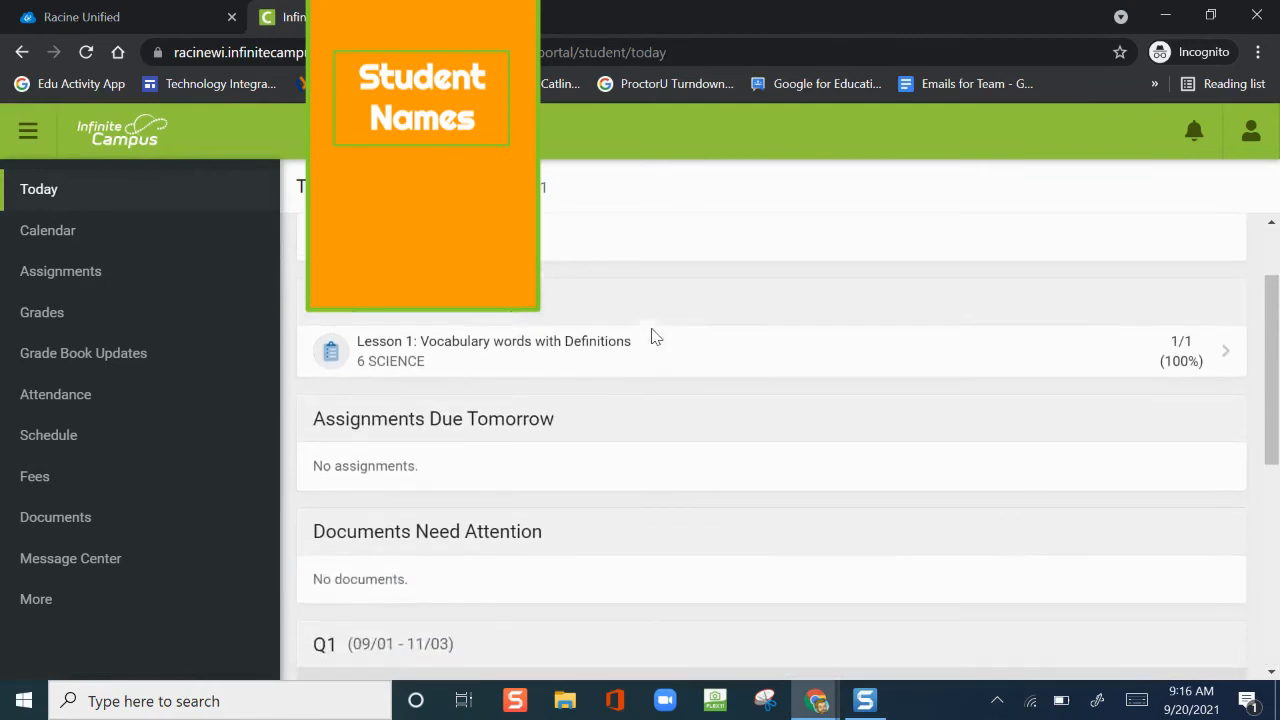
pyautogui.scroll(-3, 651, 336)
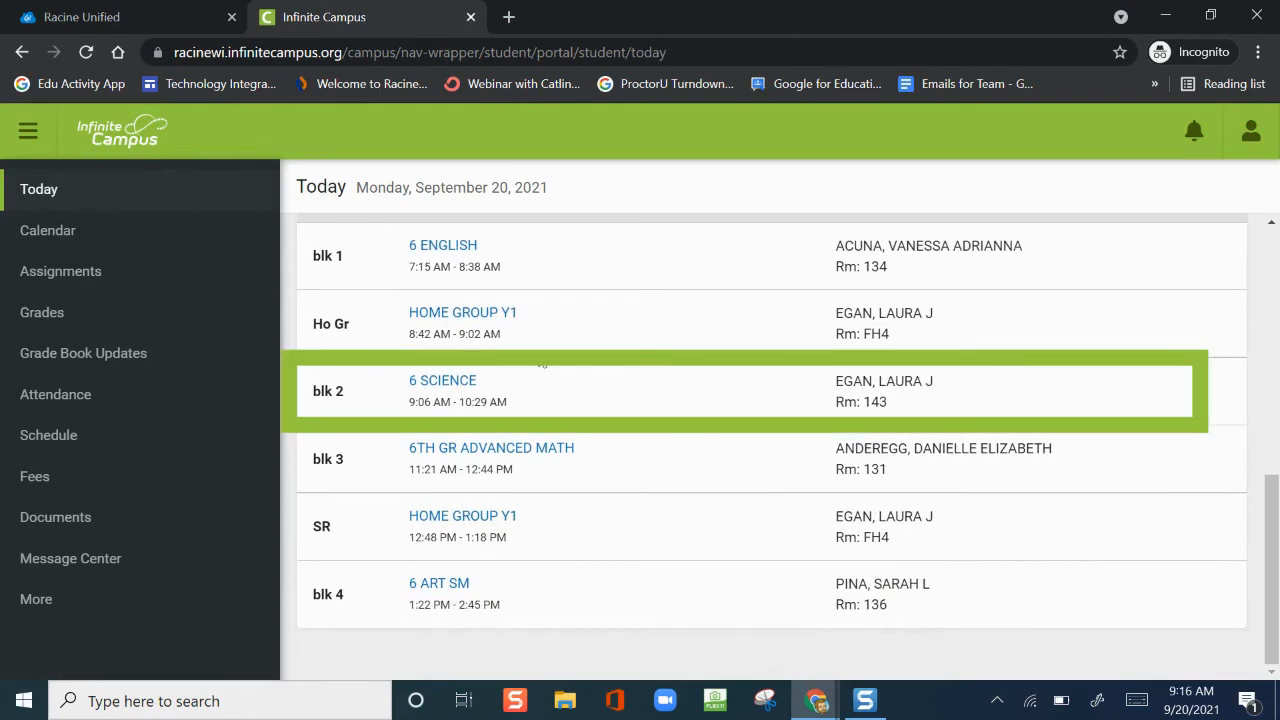
pyautogui.click(458, 381)
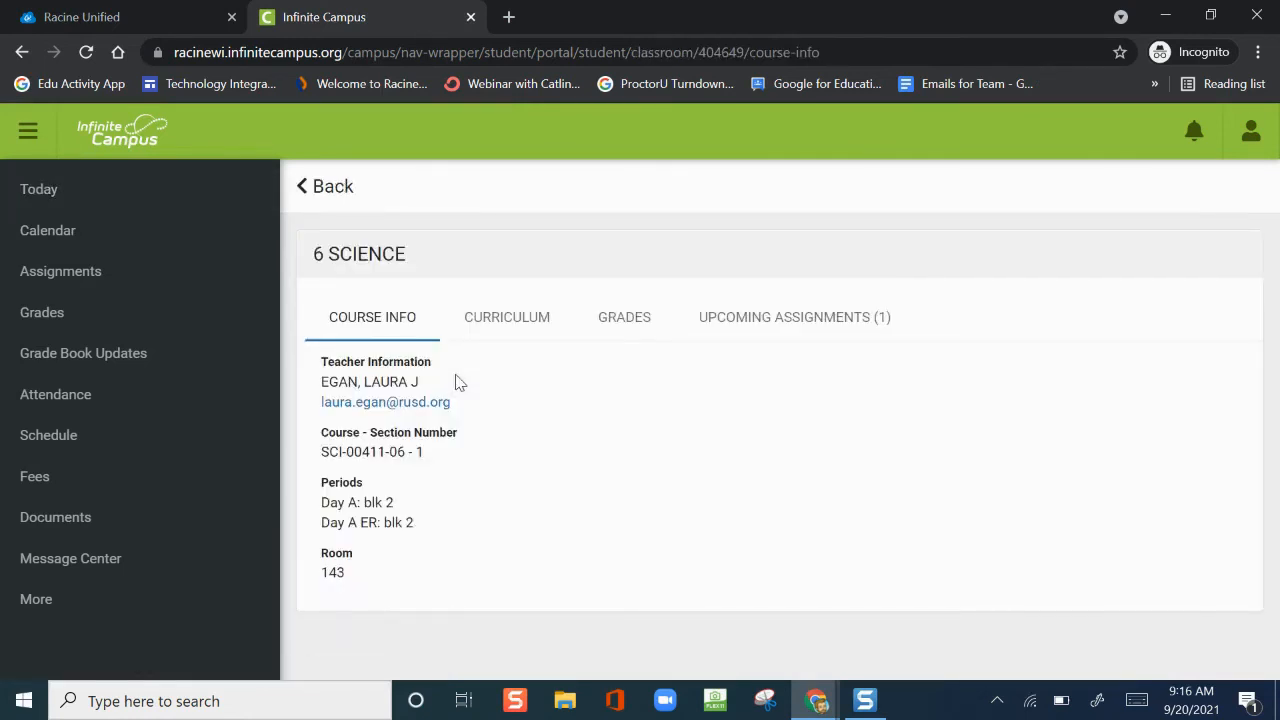
pyautogui.click(621, 326)
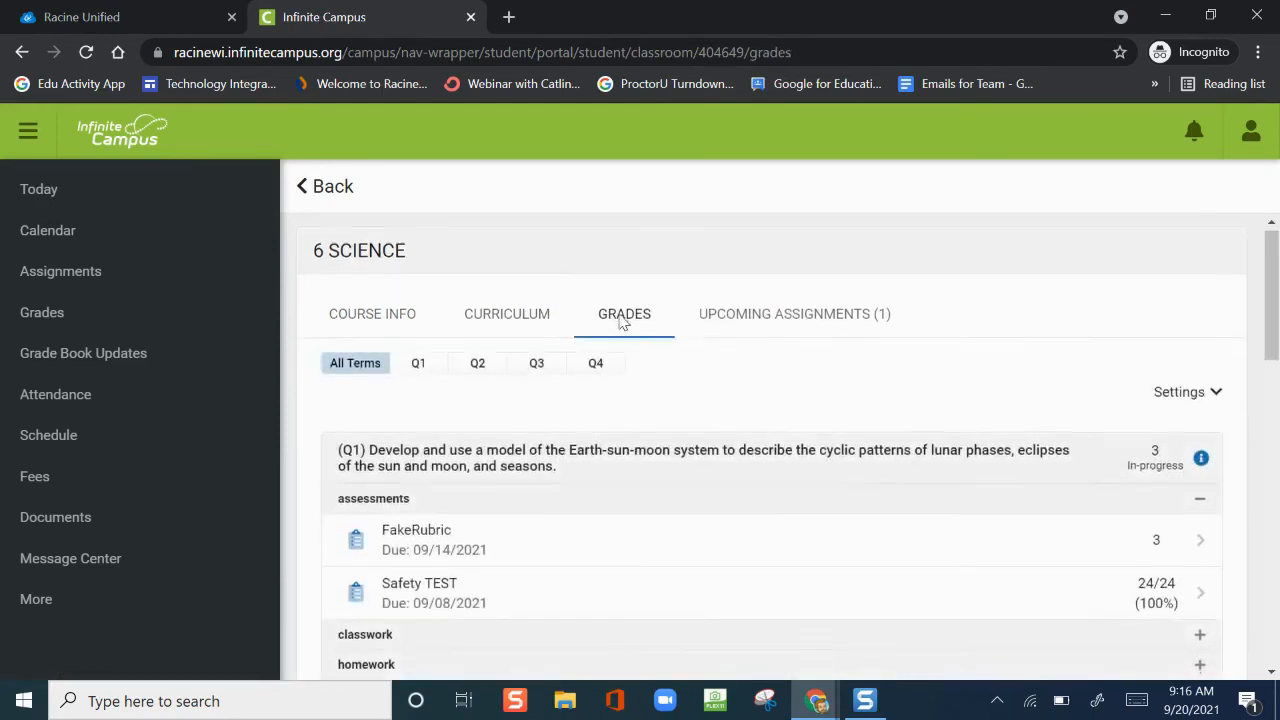
# Open FakeRubric from the 6 SCIENCE class grades, view its scoring rubric and close the rubric window.
pyautogui.scroll(-2, 621, 322)
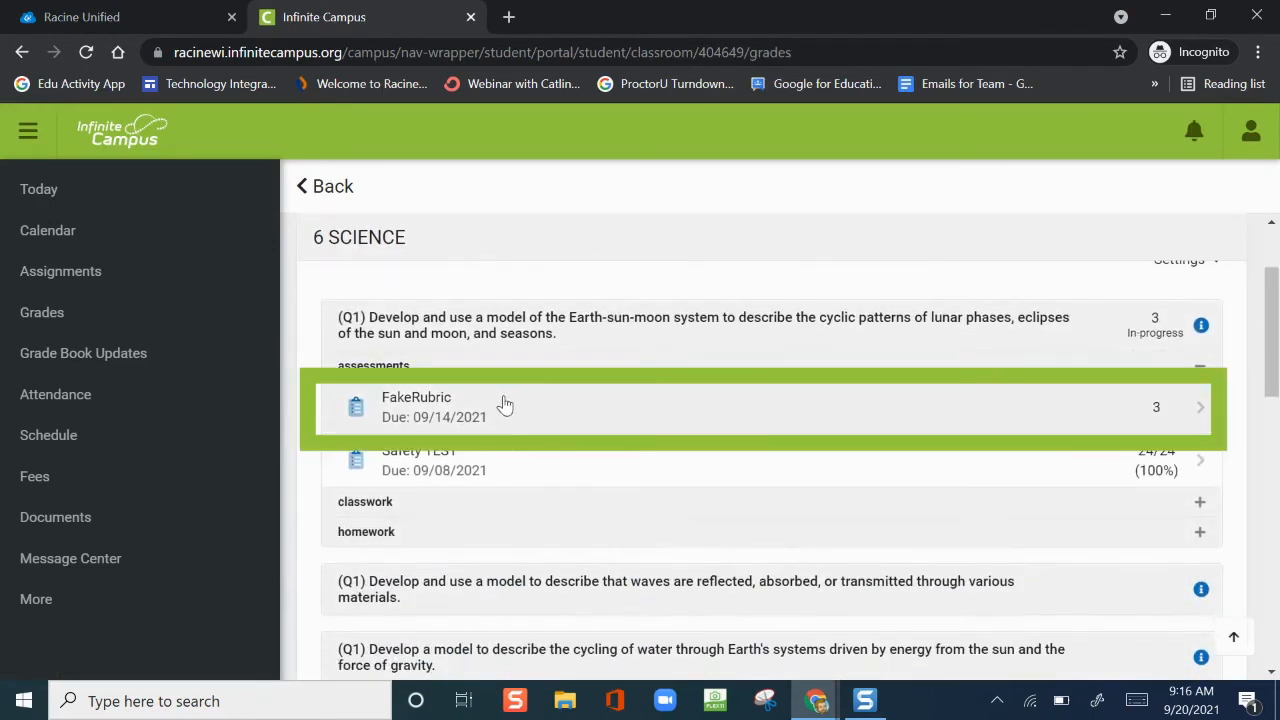
pyautogui.click(505, 404)
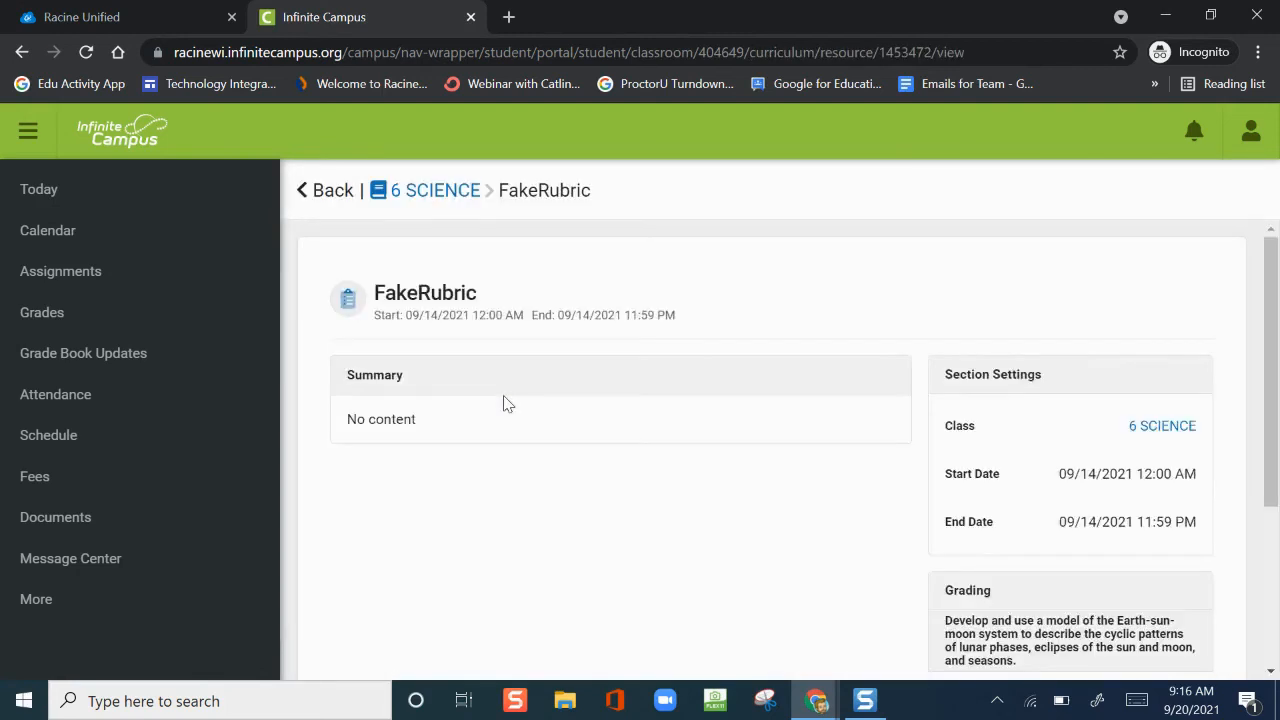
pyautogui.scroll(-3, 505, 404)
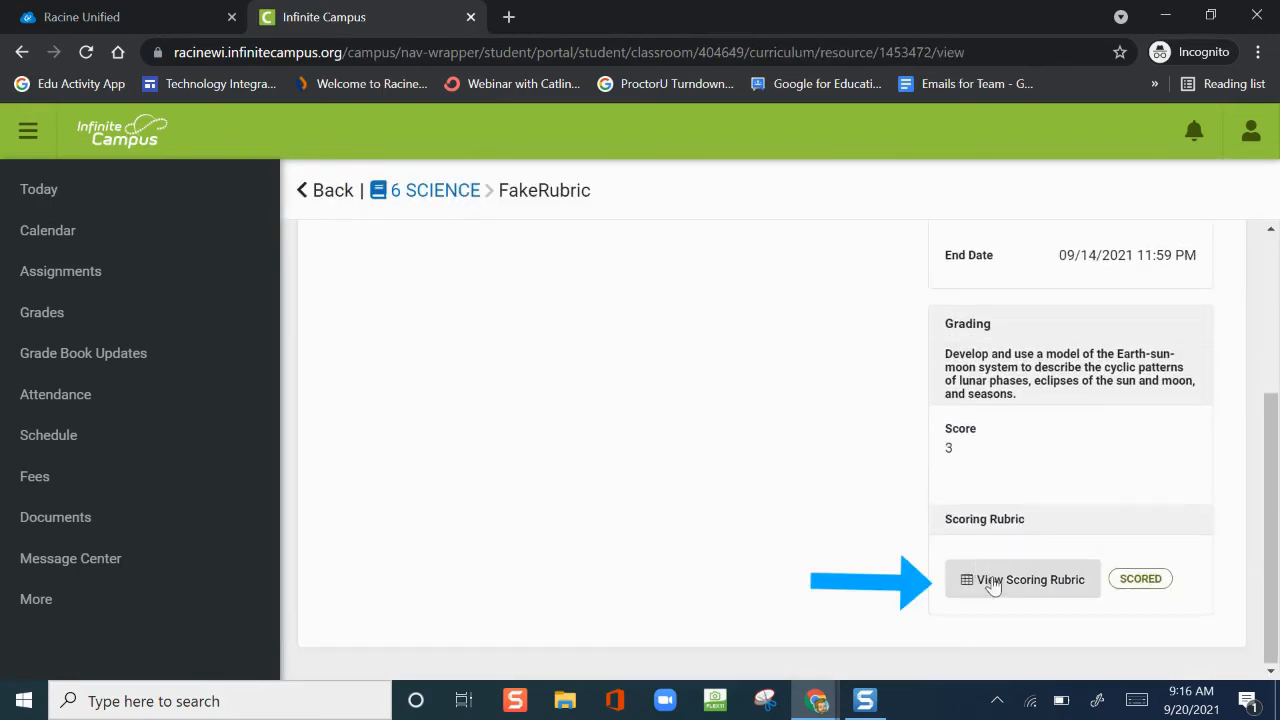
pyautogui.click(993, 586)
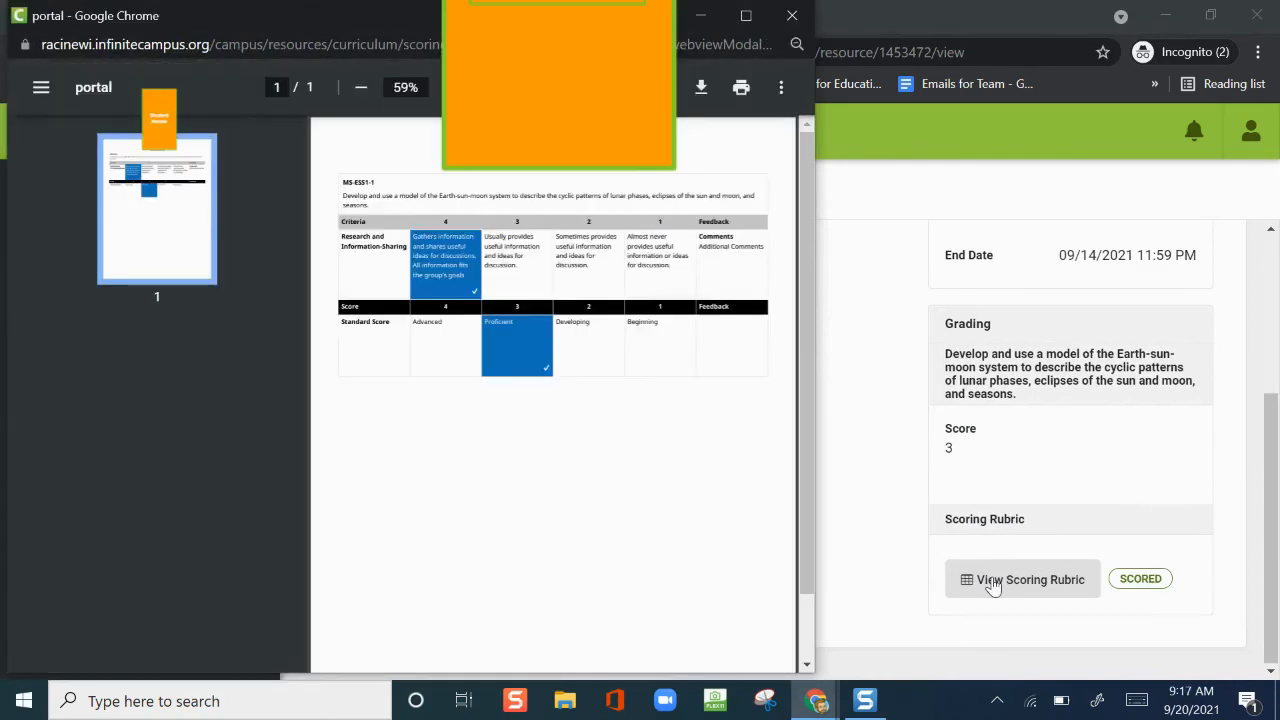
pyautogui.click(793, 28)
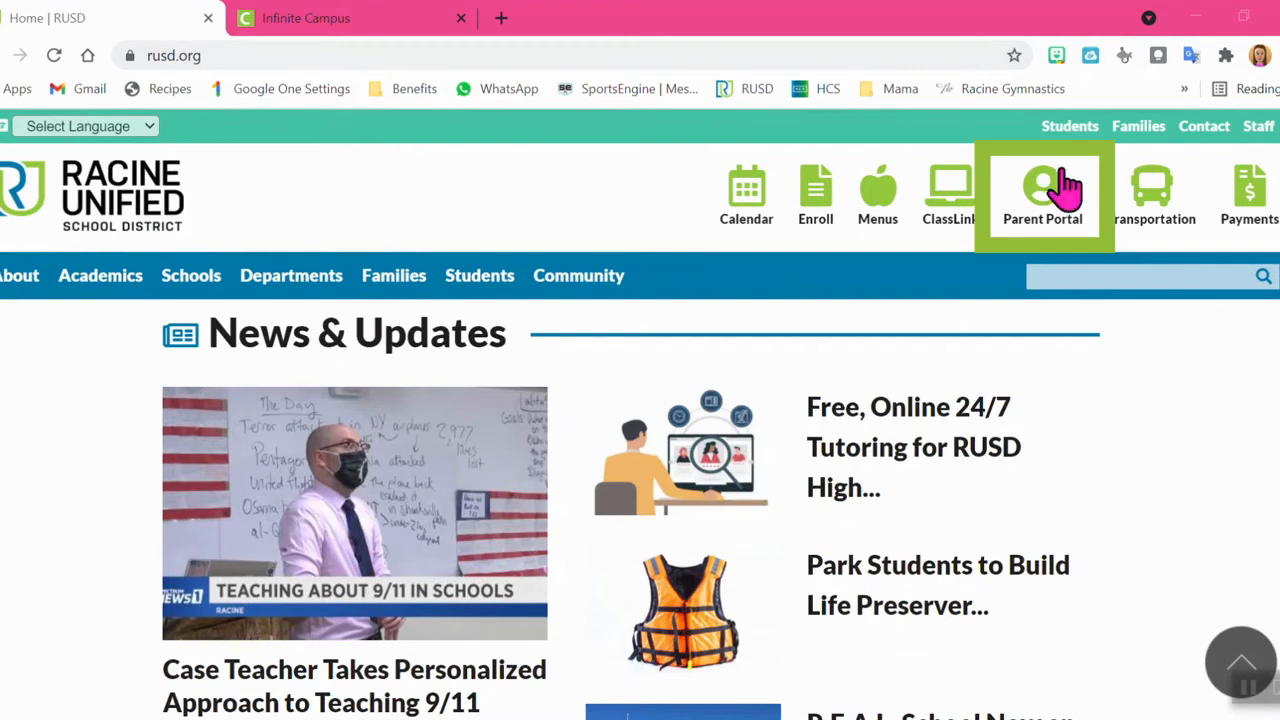
# Open the Parent Portal from the Racine Unified home page, choose Campus Parent and log in with the saved parent credentials.
pyautogui.click(1072, 228)
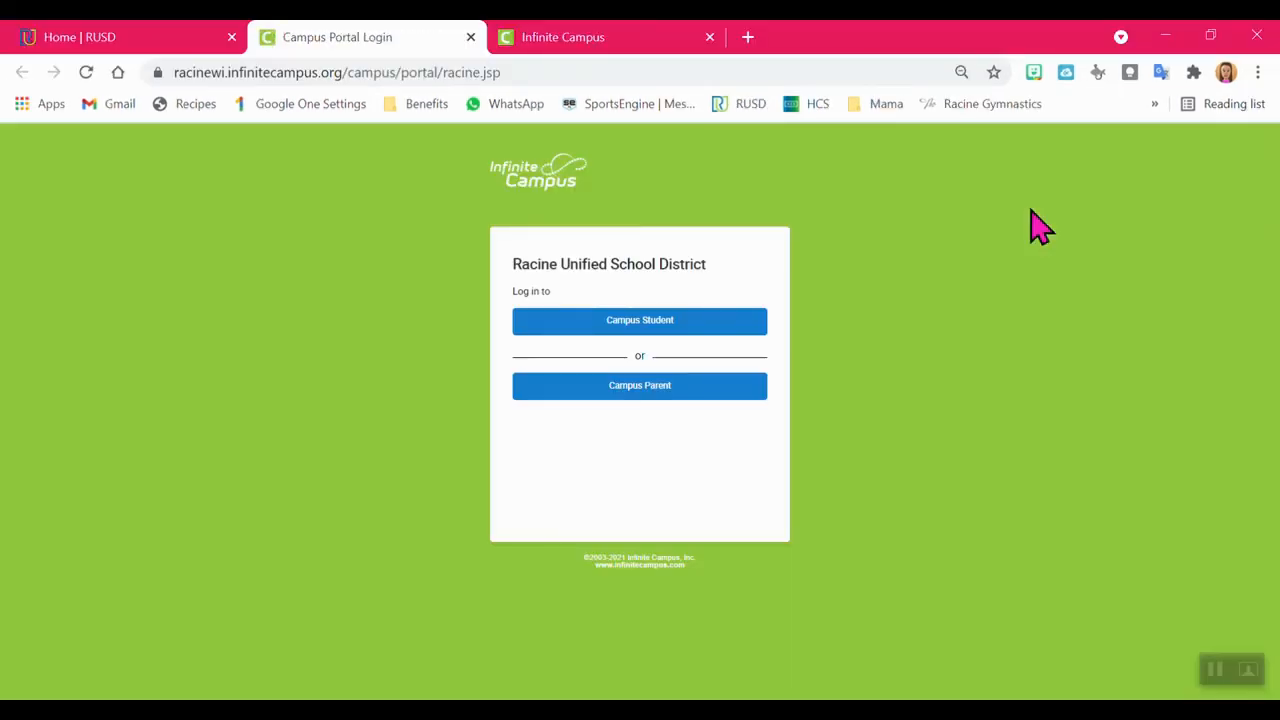
pyautogui.scroll(5, 652, 395)
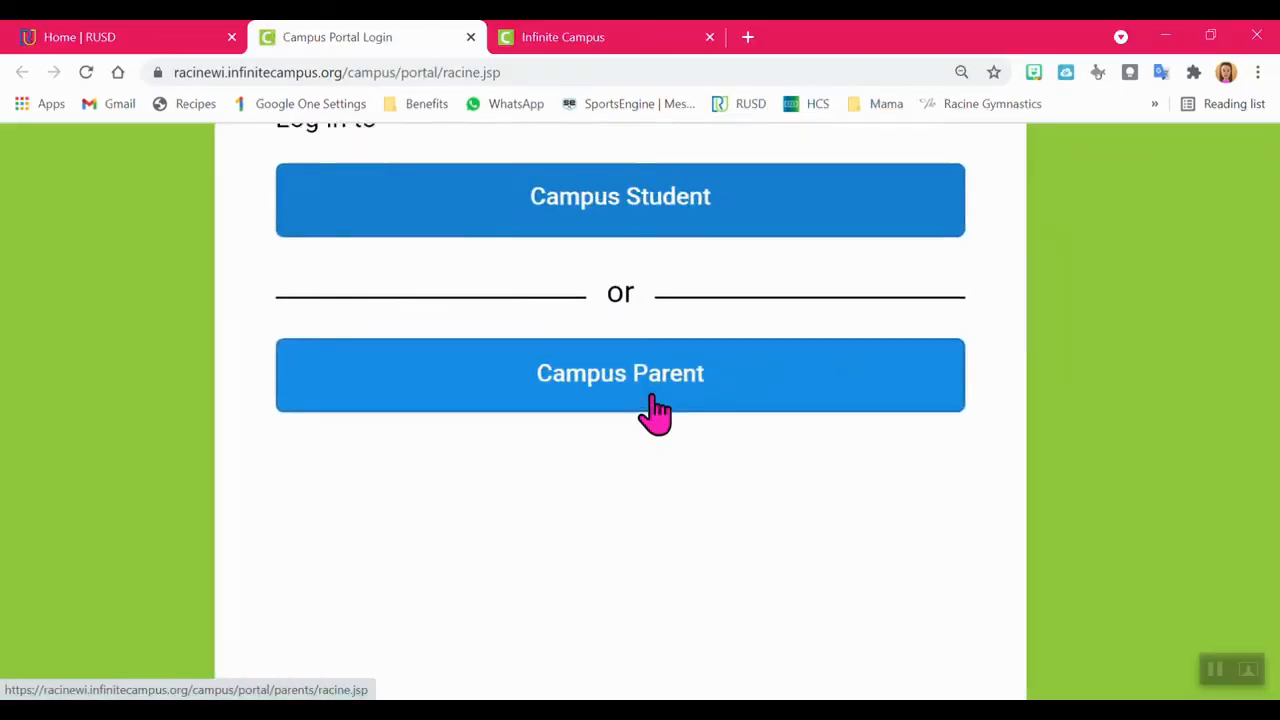
pyautogui.scroll(-5, 655, 410)
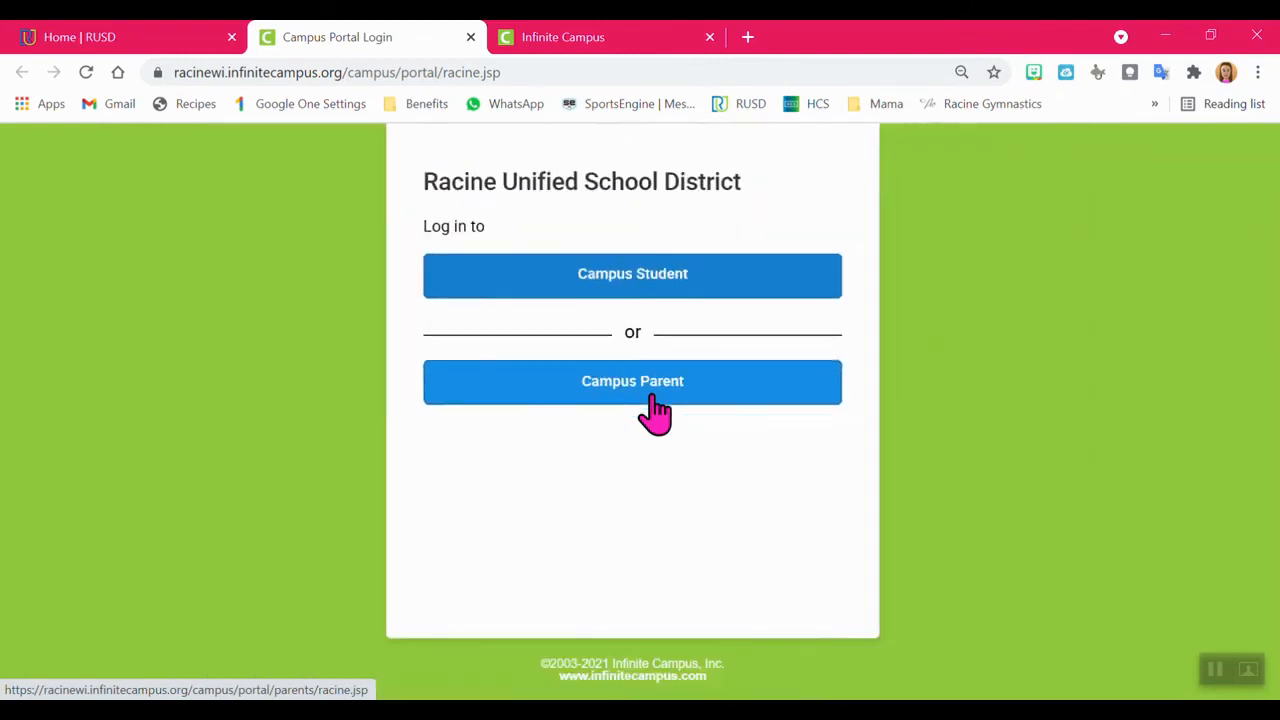
pyautogui.click(652, 396)
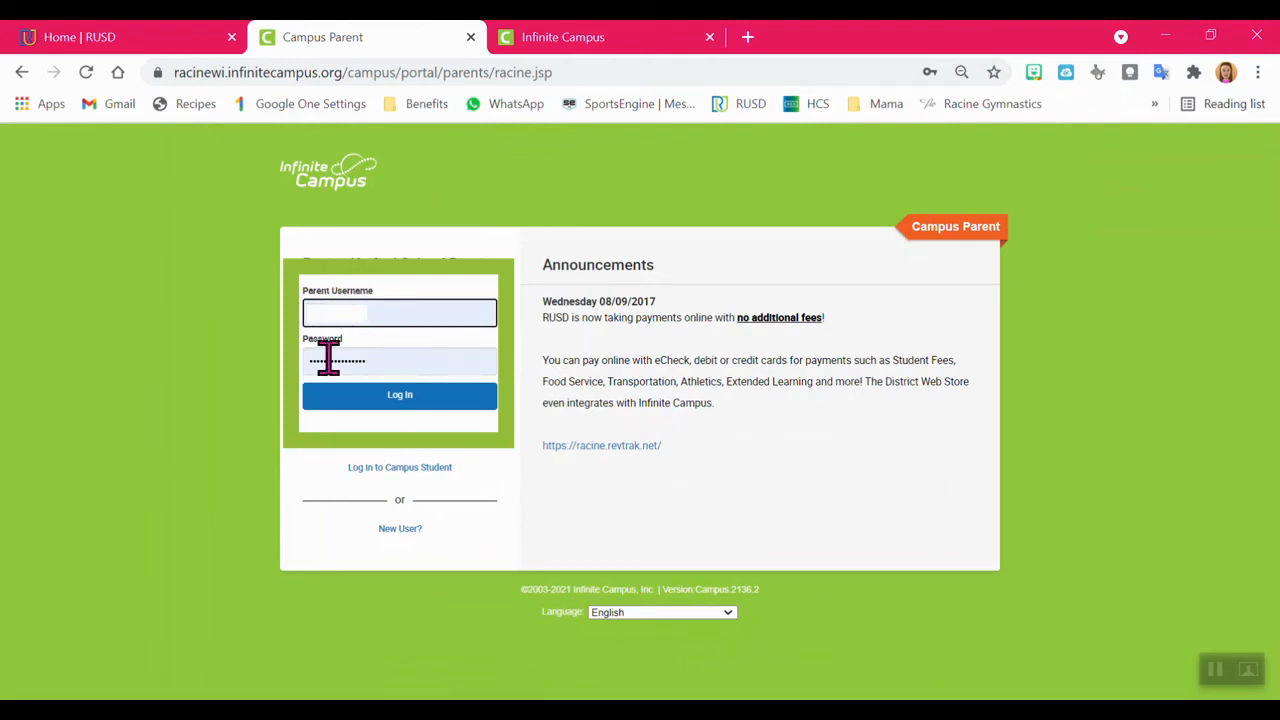
pyautogui.click(403, 416)
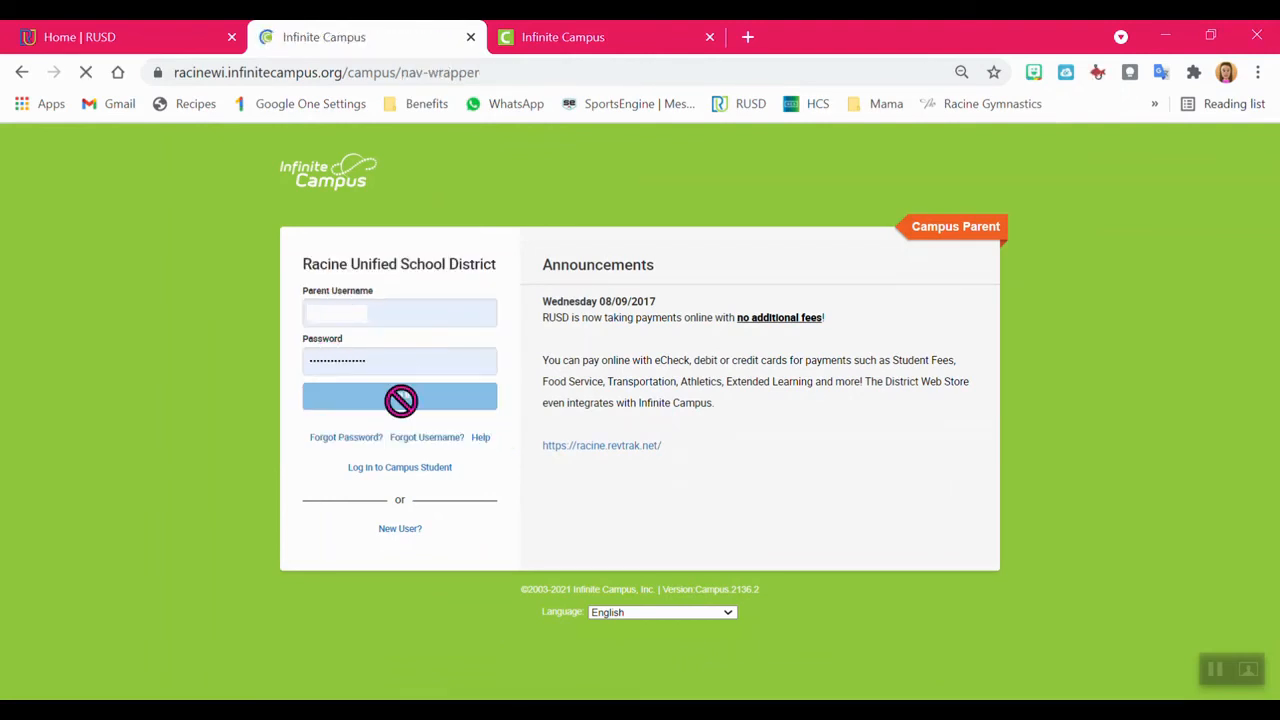